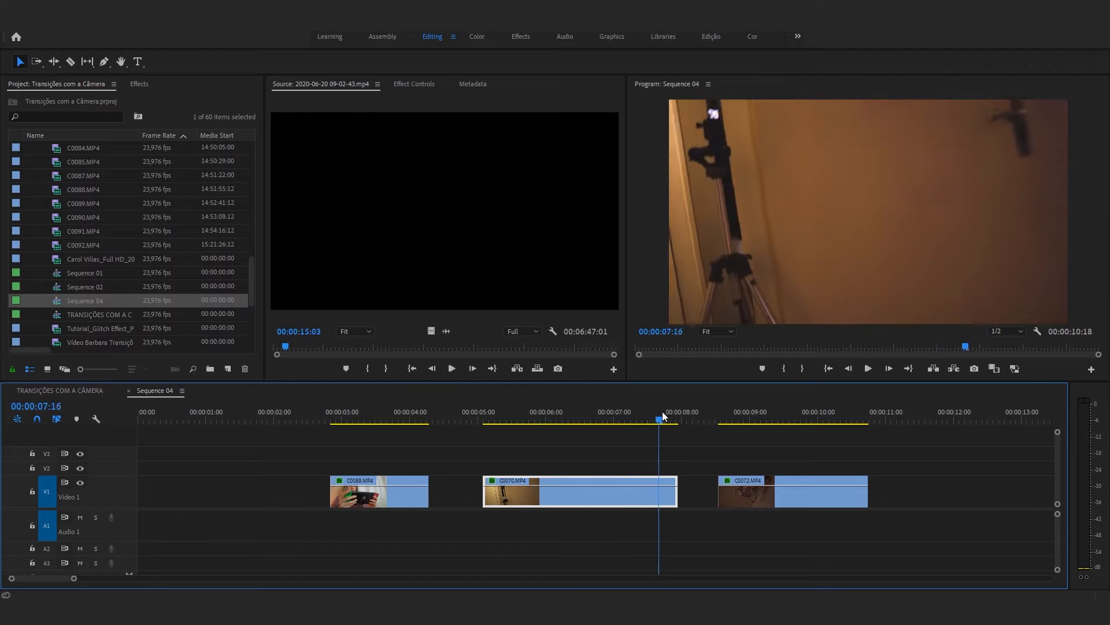
Play and scrub through clips C0070 and C0072 to examine the camera movement at their starts and ends
left_click(520, 434)
key("space")
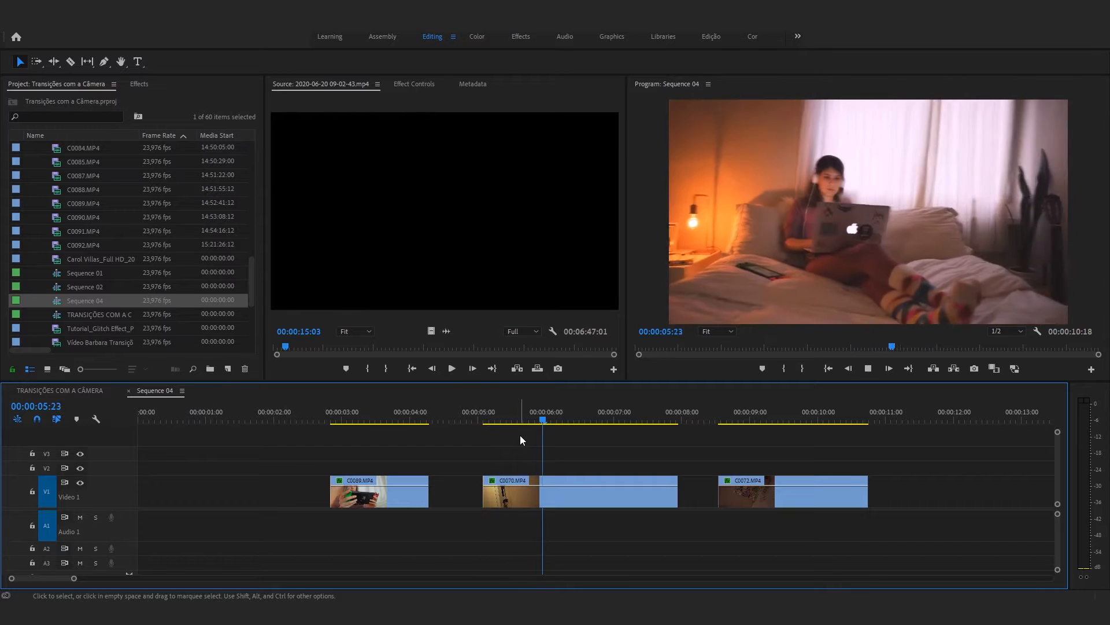
key("space")
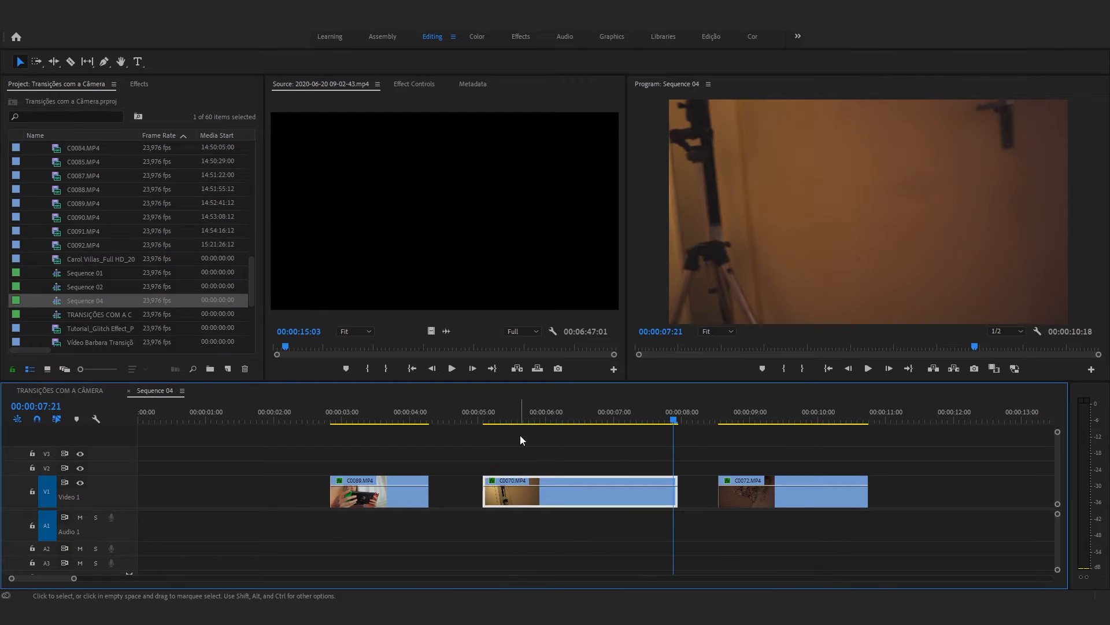
left_click(685, 430)
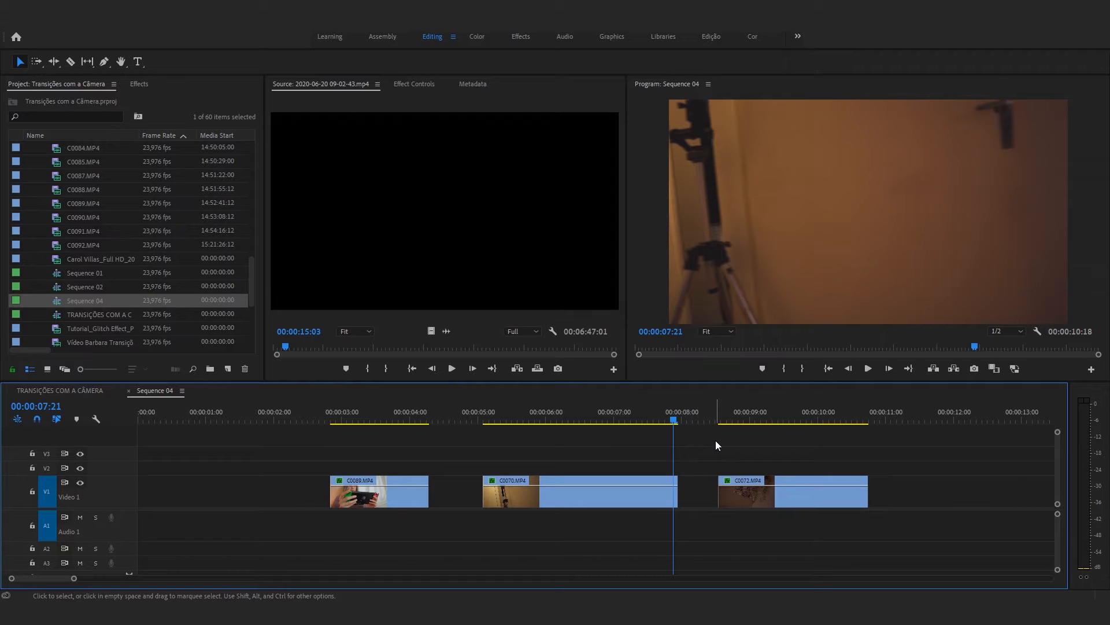
left_click_drag(683, 420, 720, 424)
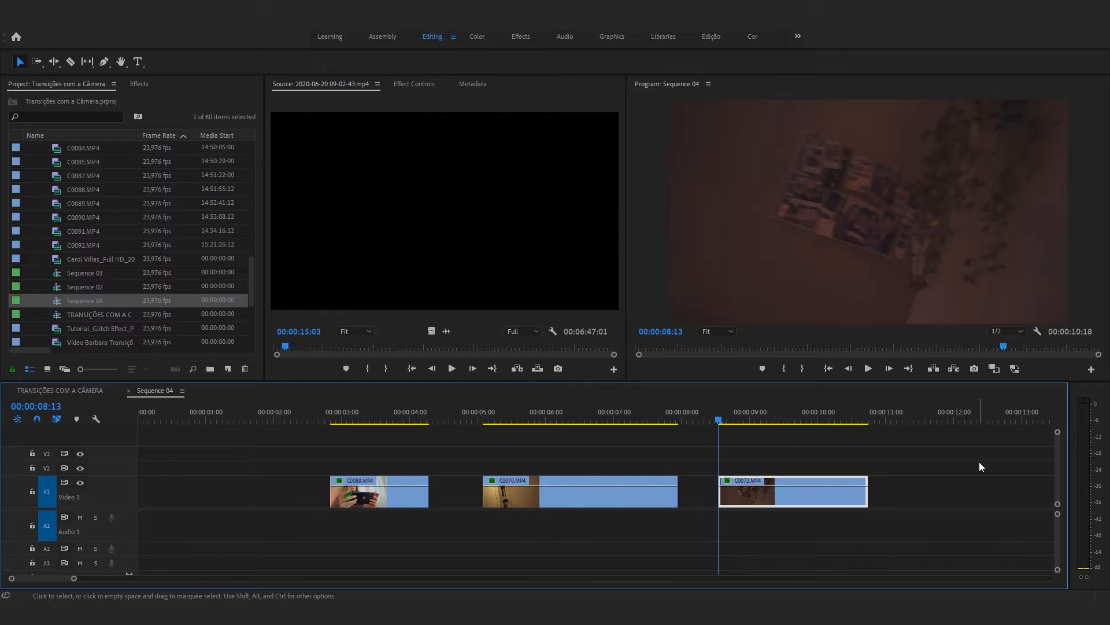
key("space")
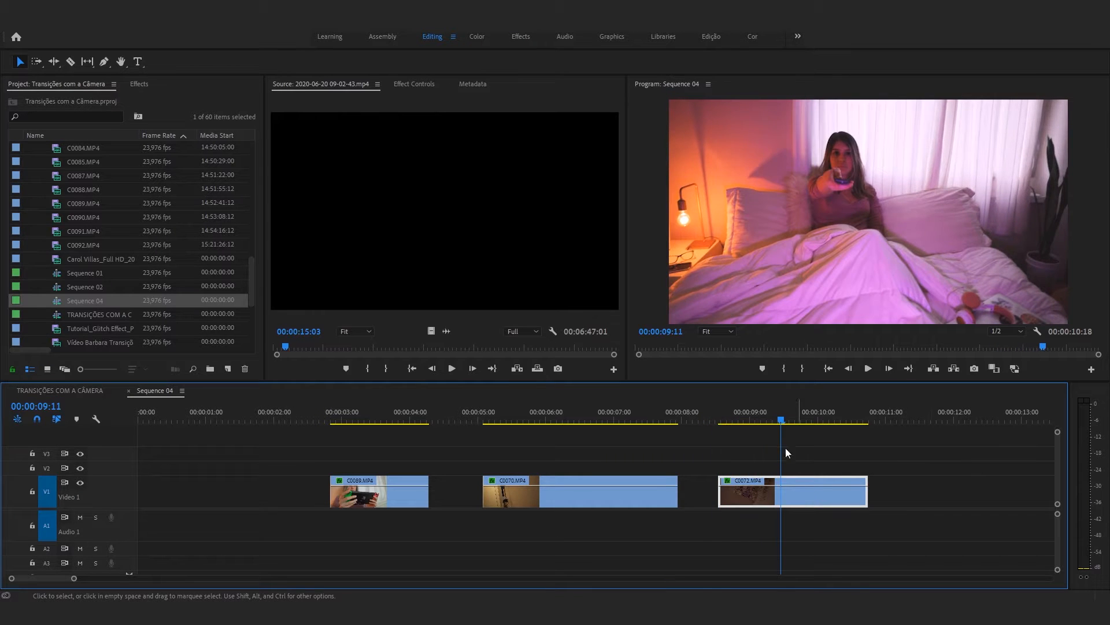
left_click_drag(716, 418, 813, 422)
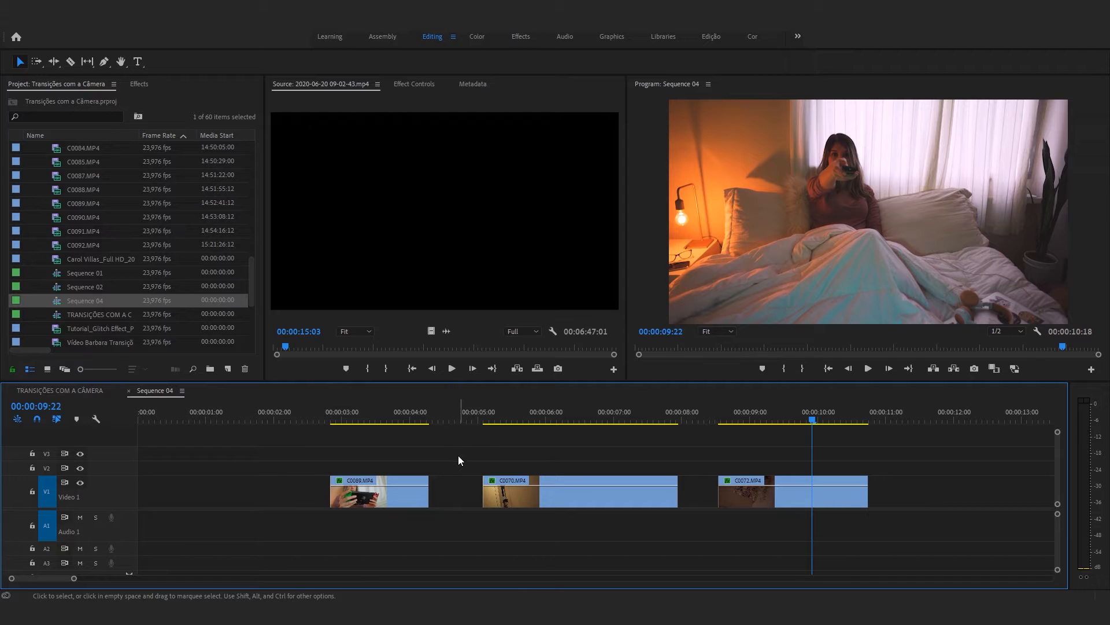
Delete the two empty gaps on Video 1 so clips C0089, C0070 and C0072 sit back to back
left_click(450, 487)
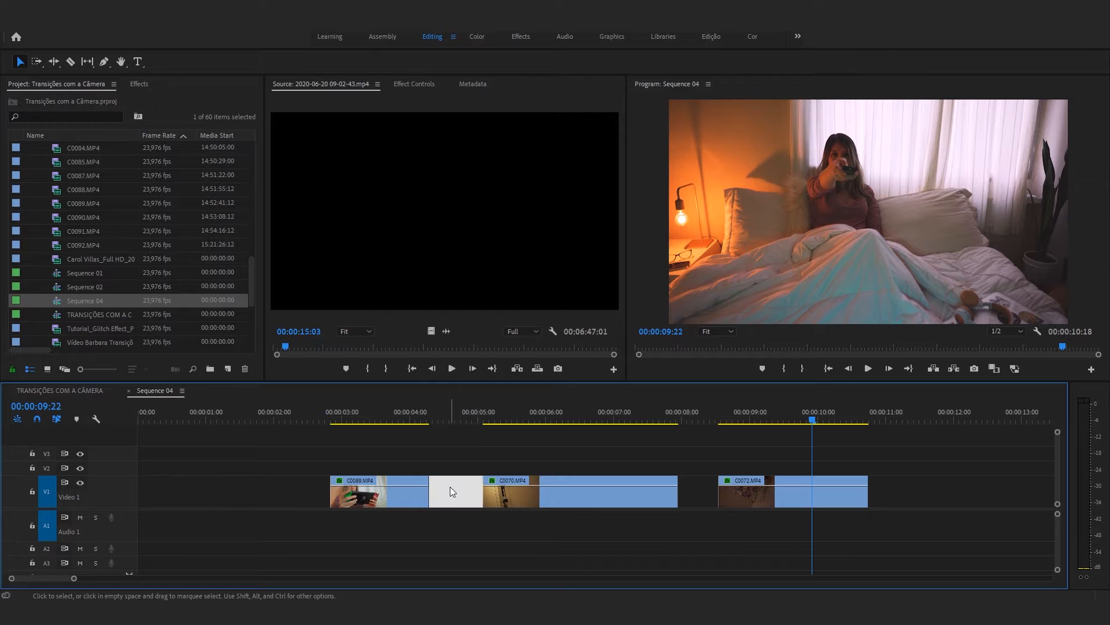
key("Delete")
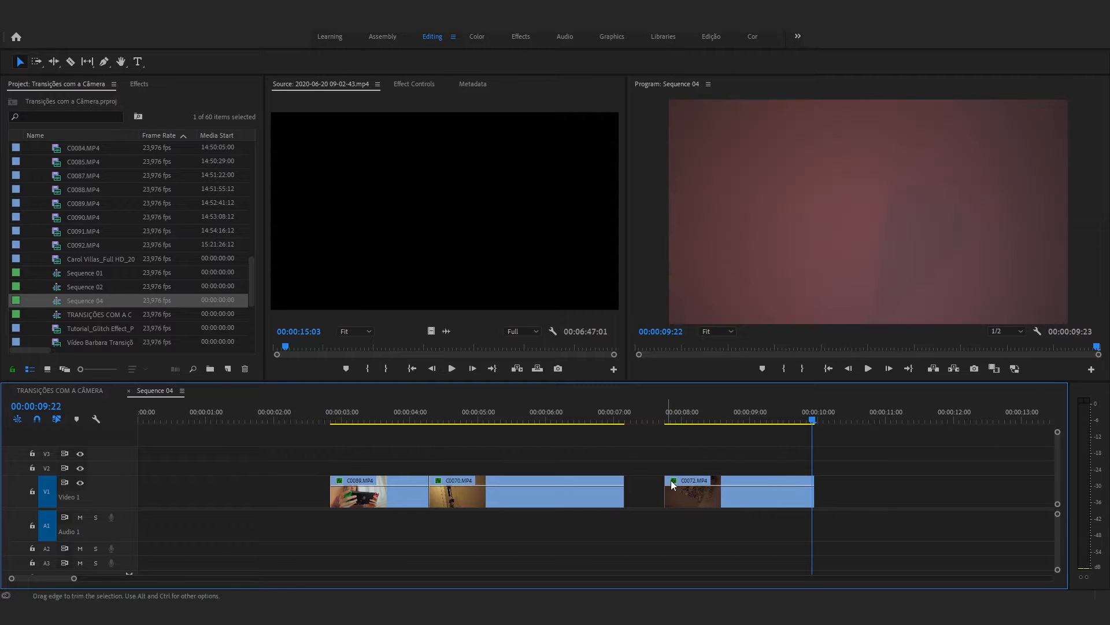
left_click(636, 491)
key("Delete")
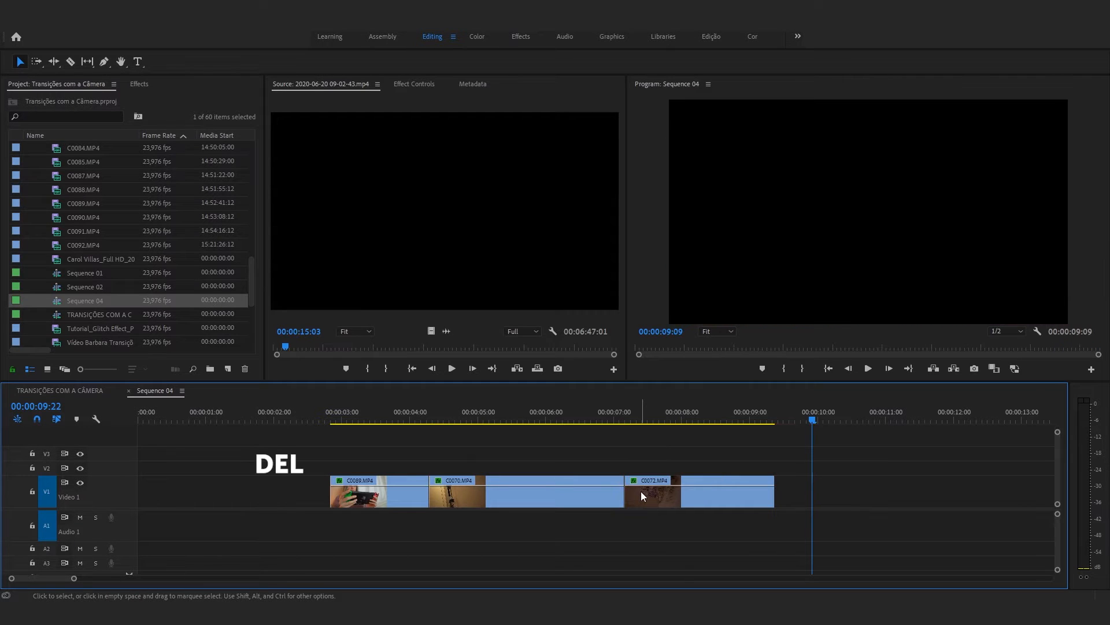
Play the joined clips from the beginning of C0089 to review how the untrimmed cuts look
left_click(381, 418)
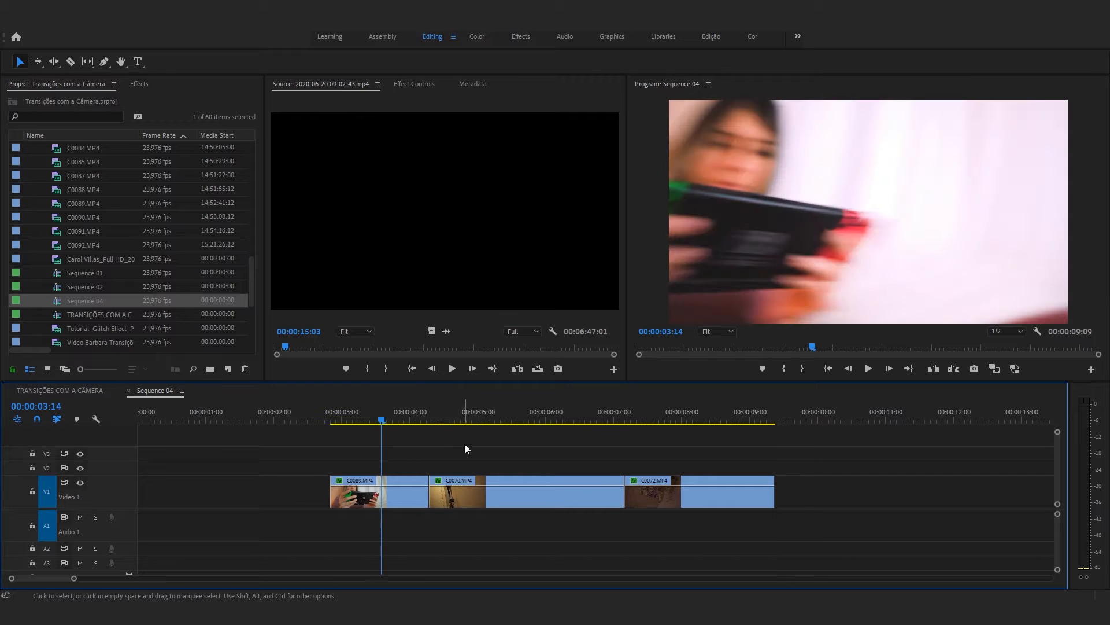
left_click_drag(368, 421, 334, 424)
key("space")
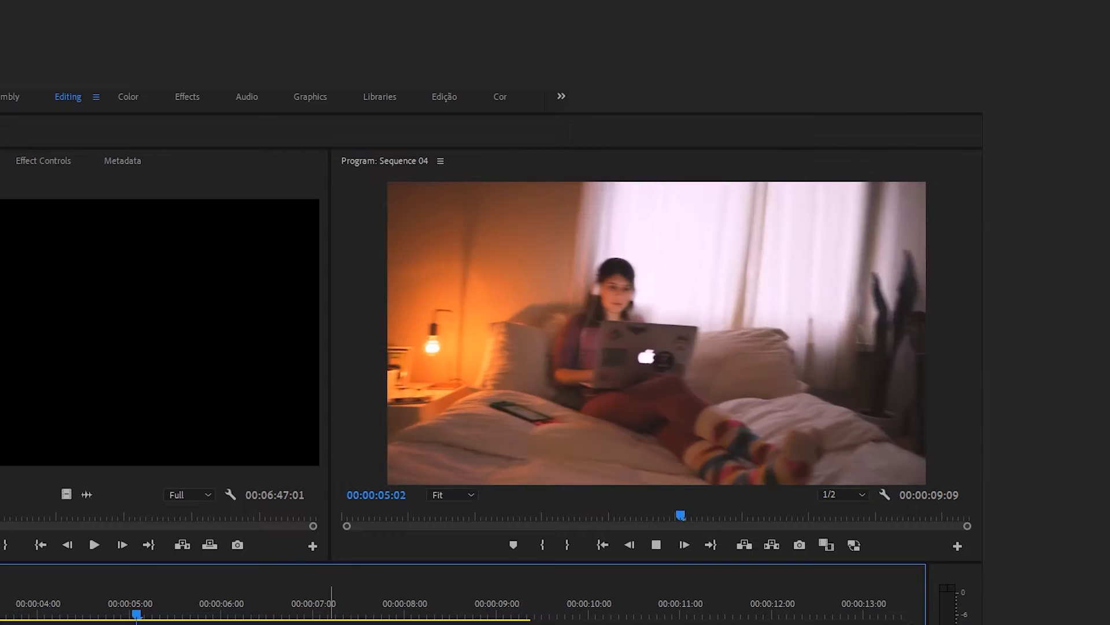
key("space")
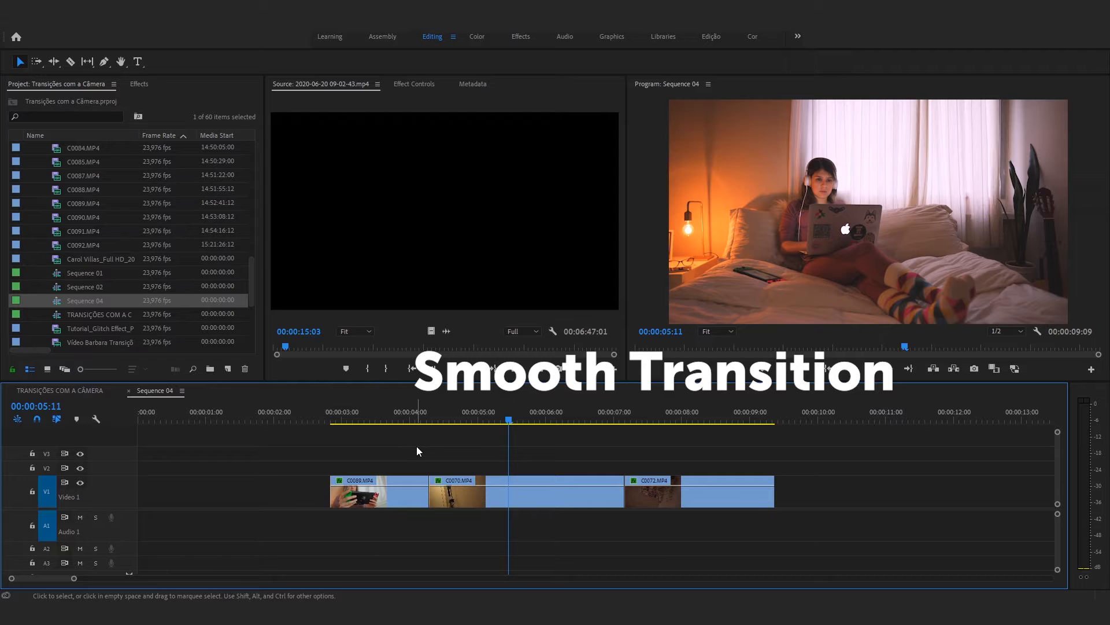
Trim the end of clip C0089 to 00:00:03:18, where the camera movement is blurred
left_click(351, 419)
left_click_drag(351, 419, 394, 425)
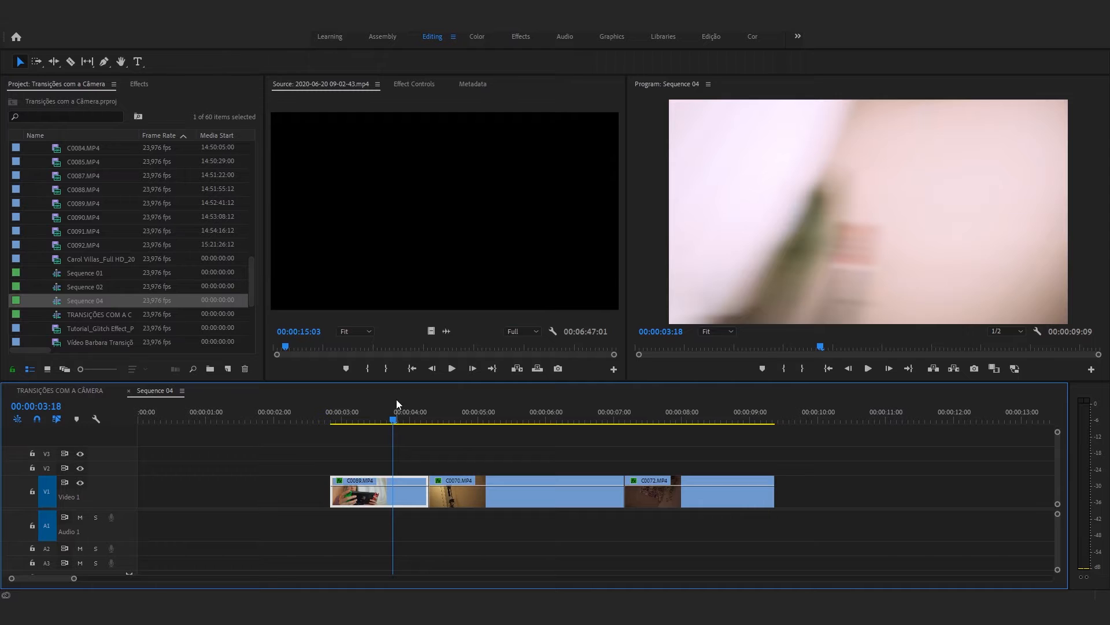
left_click(438, 456)
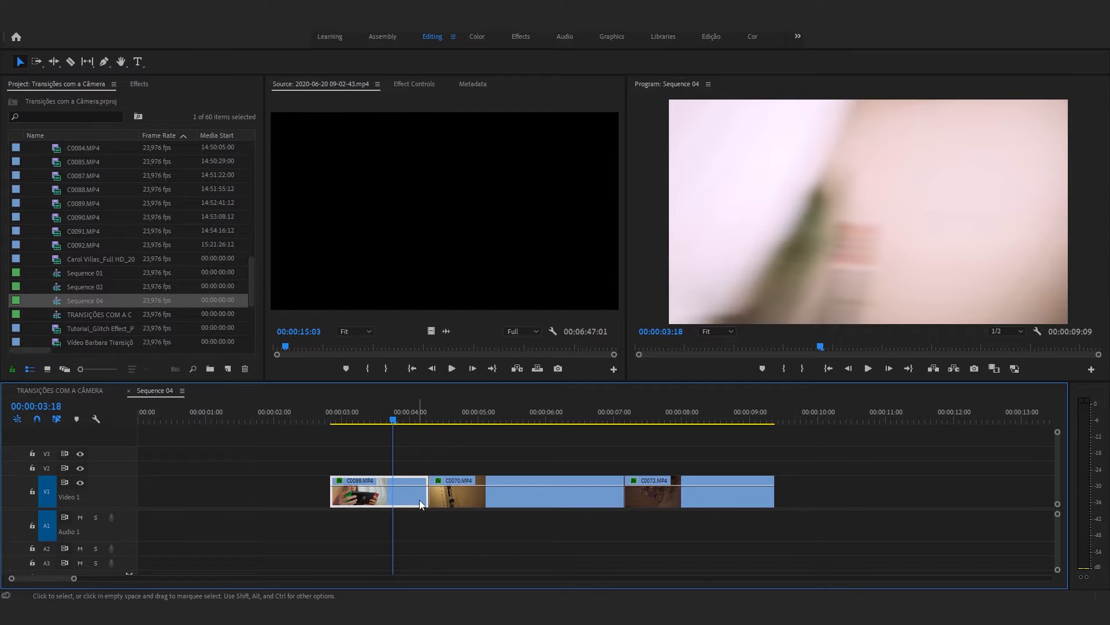
left_click_drag(428, 495, 388, 499)
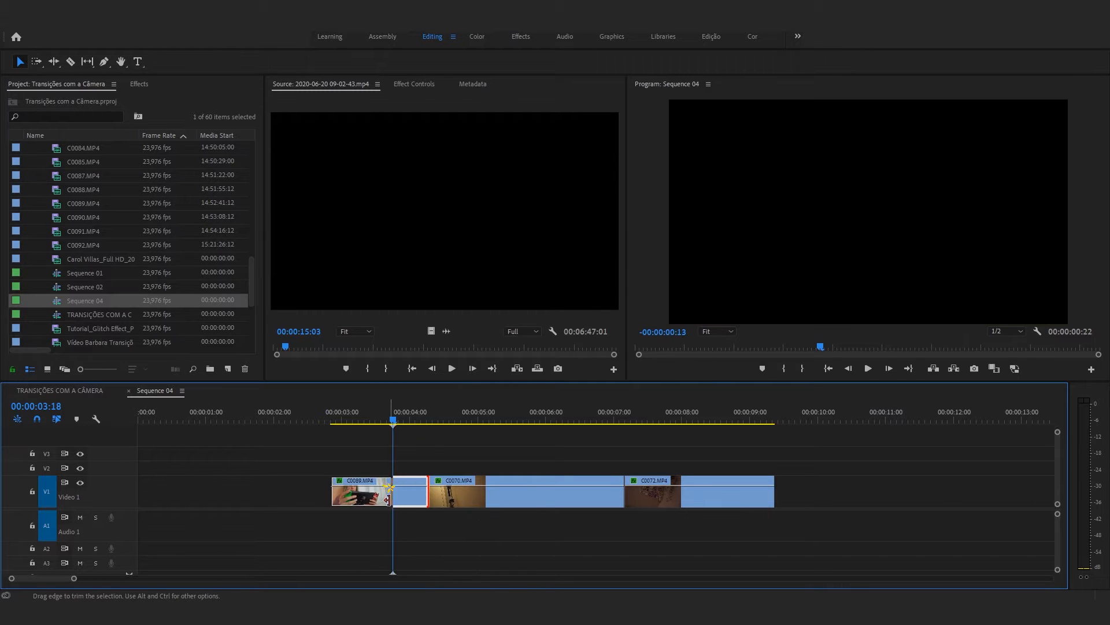
left_click(435, 453)
Trim the start of clip C0070 to the blurred frame at 00:00:04:15 and close the gap before it
left_click(430, 419)
left_click(506, 453)
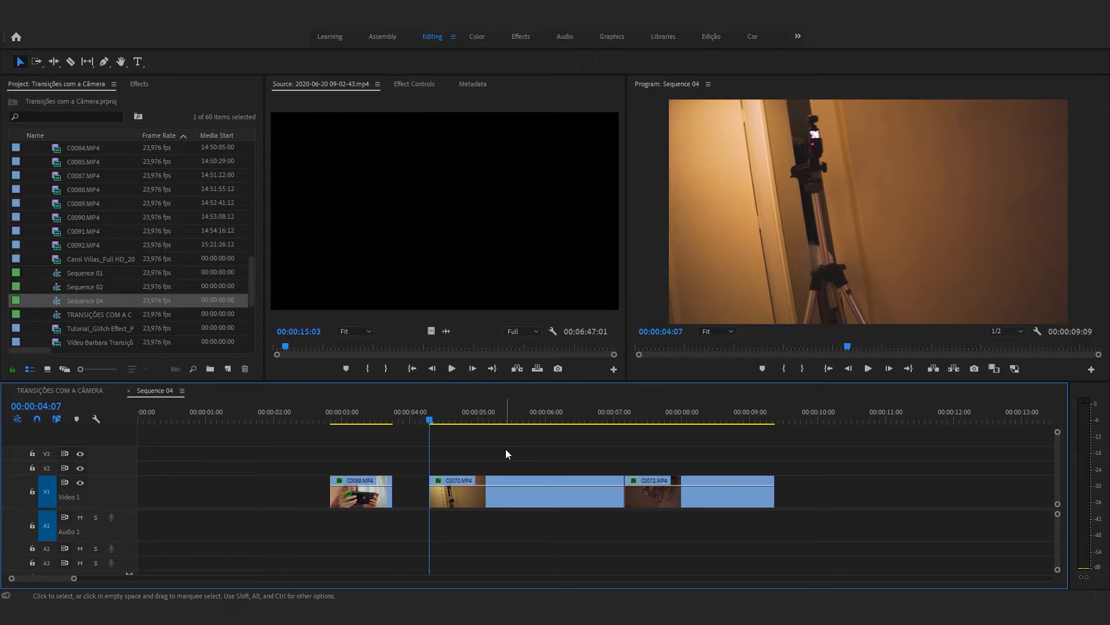
left_click_drag(433, 420, 454, 420)
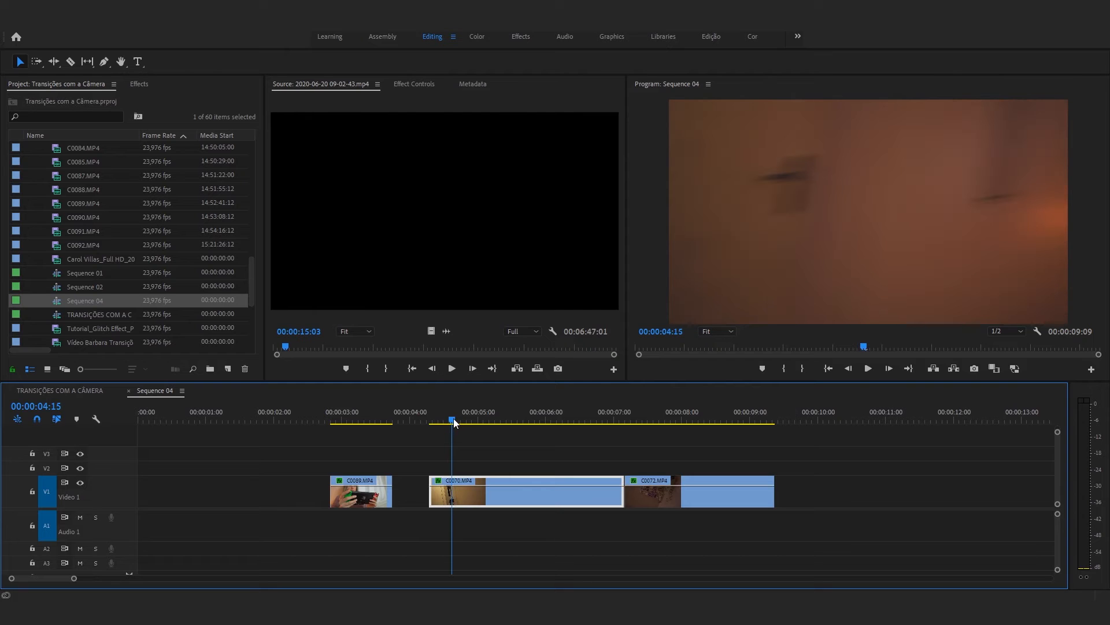
left_click(533, 449)
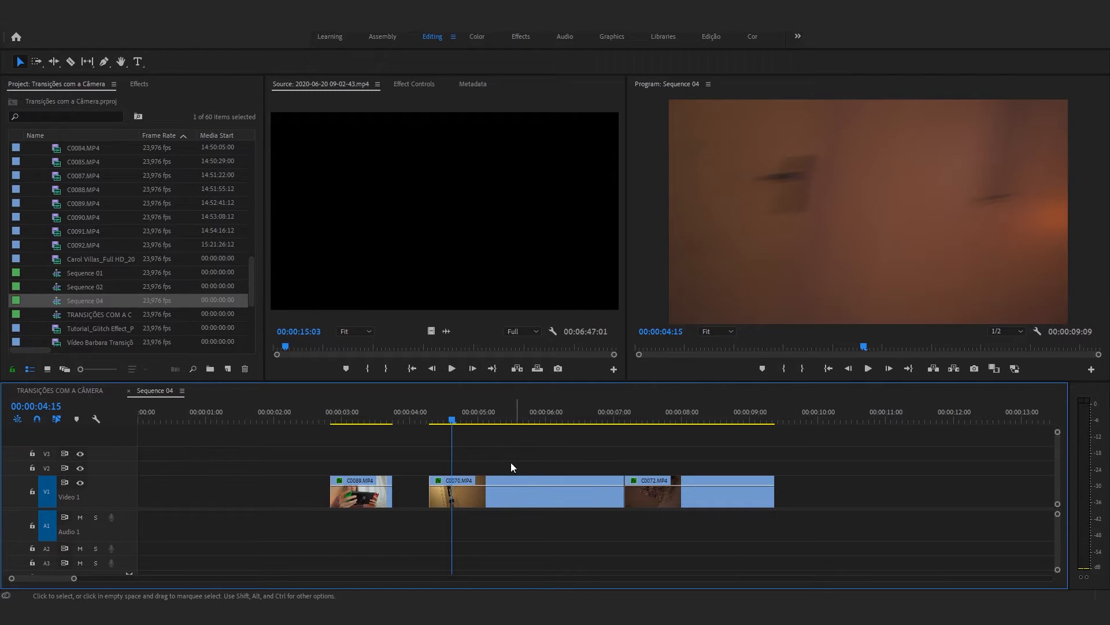
left_click_drag(434, 496, 457, 501)
Trim the end of clip C0070 to 00:00:05:18 and delete the gap between it and C0072
left_click_drag(452, 419, 530, 432)
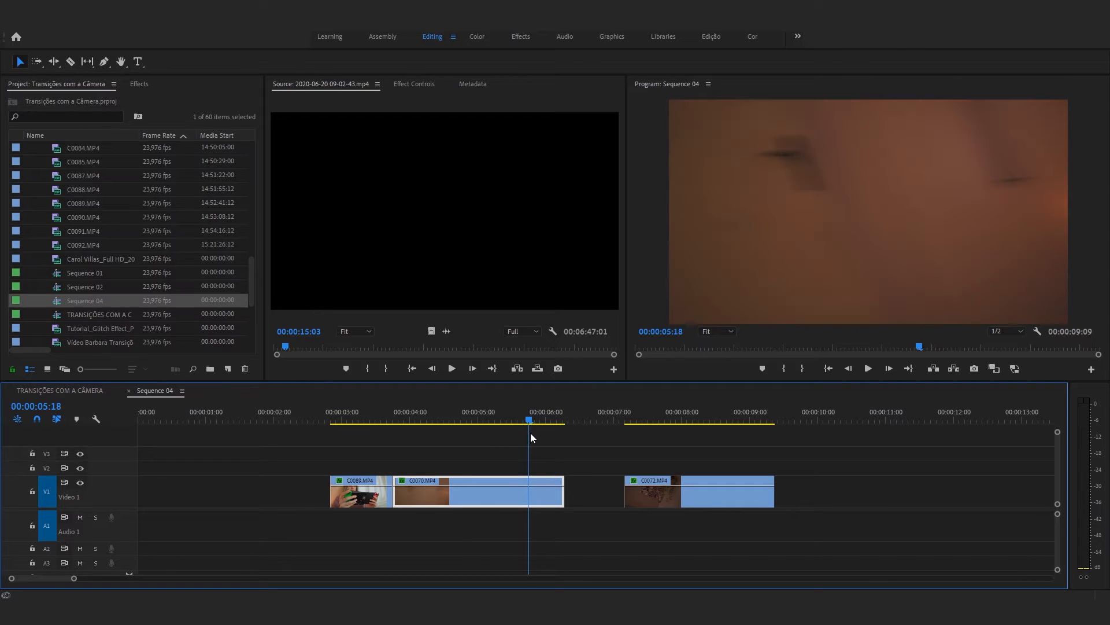
left_click(579, 456)
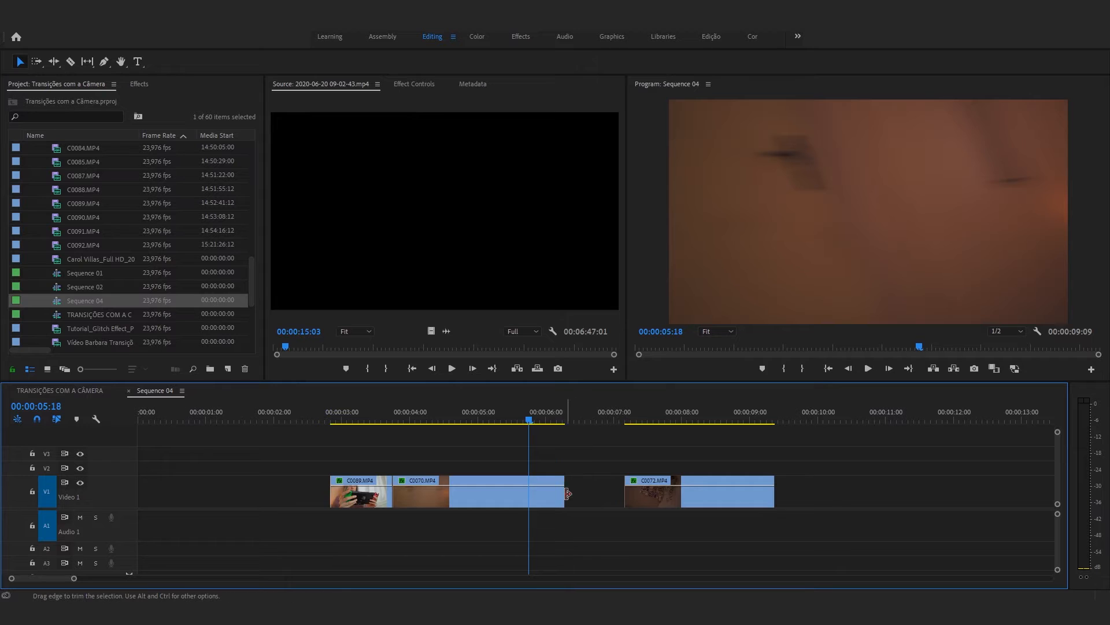
left_click_drag(562, 497, 527, 493)
left_click(550, 485)
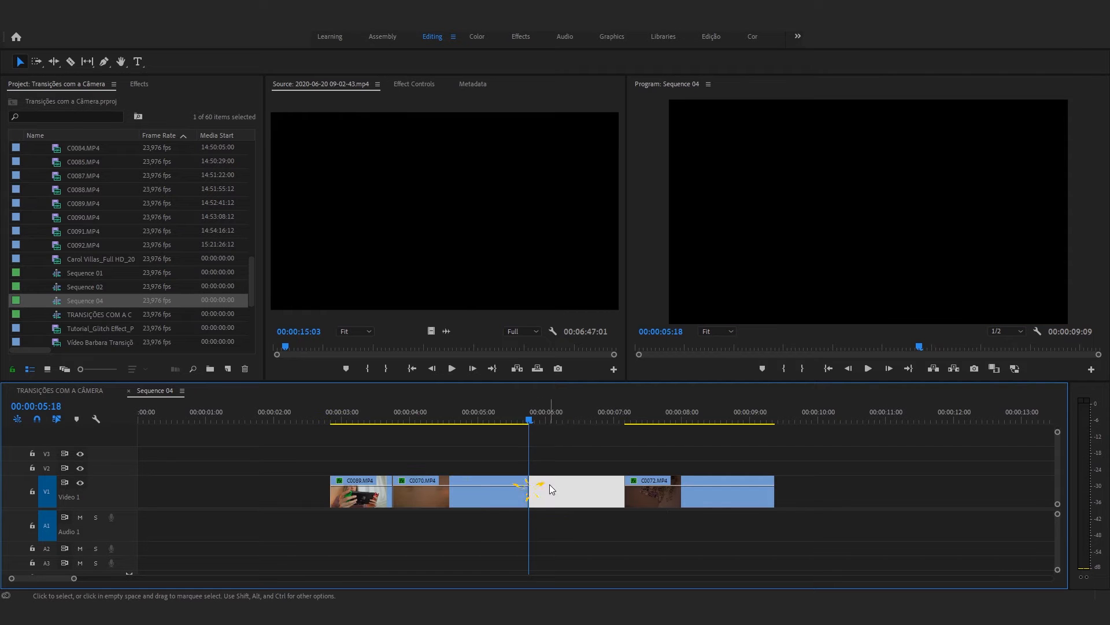
left_click(568, 490)
key("Delete")
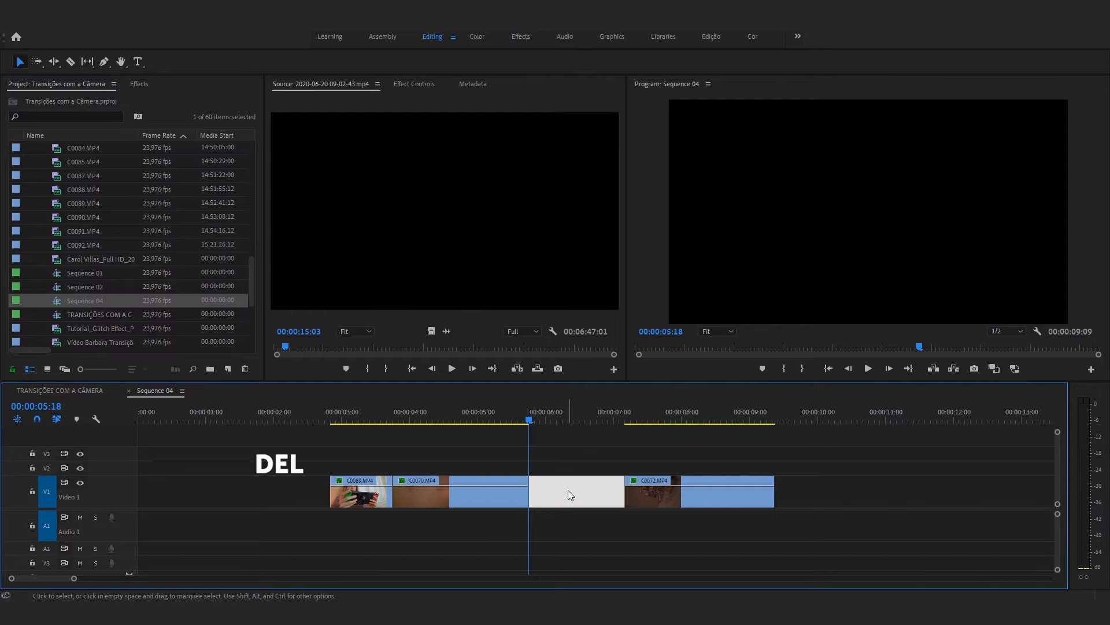
Trim the start of clip C0072 to the blurred frame at 00:00:06:02 and close the gap before it
left_click(532, 420)
left_click_drag(532, 420, 550, 421)
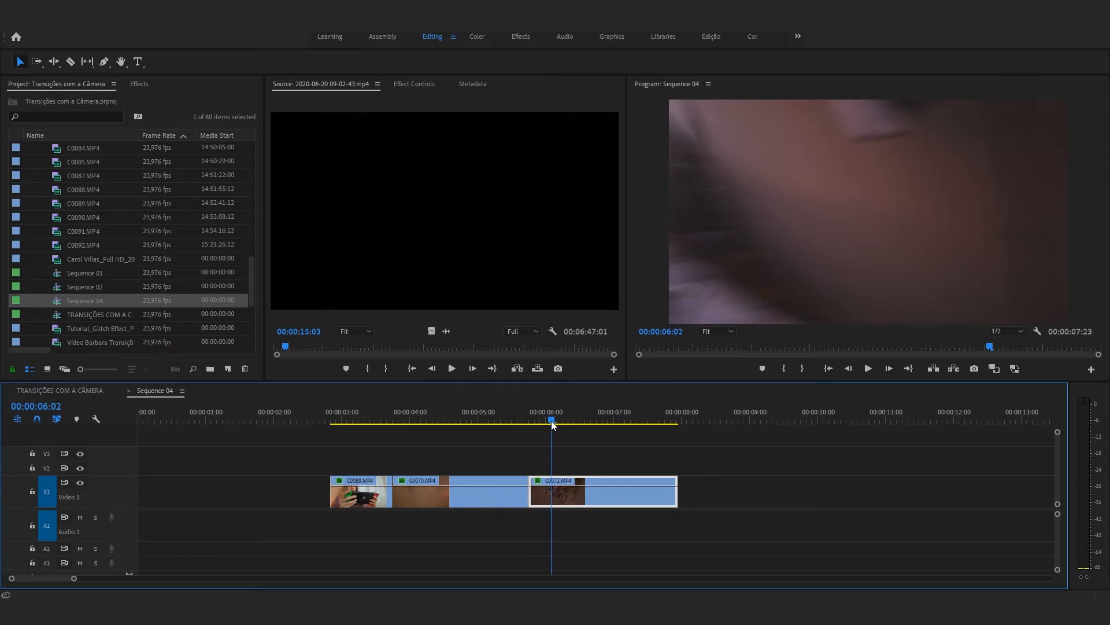
left_click(617, 449)
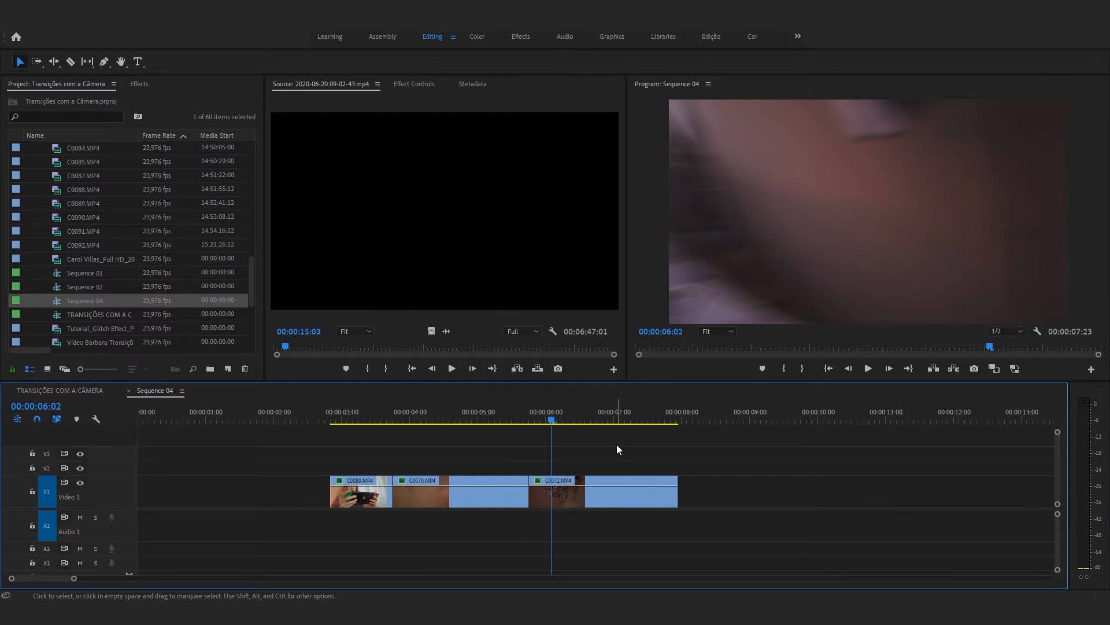
left_click_drag(530, 498, 553, 498)
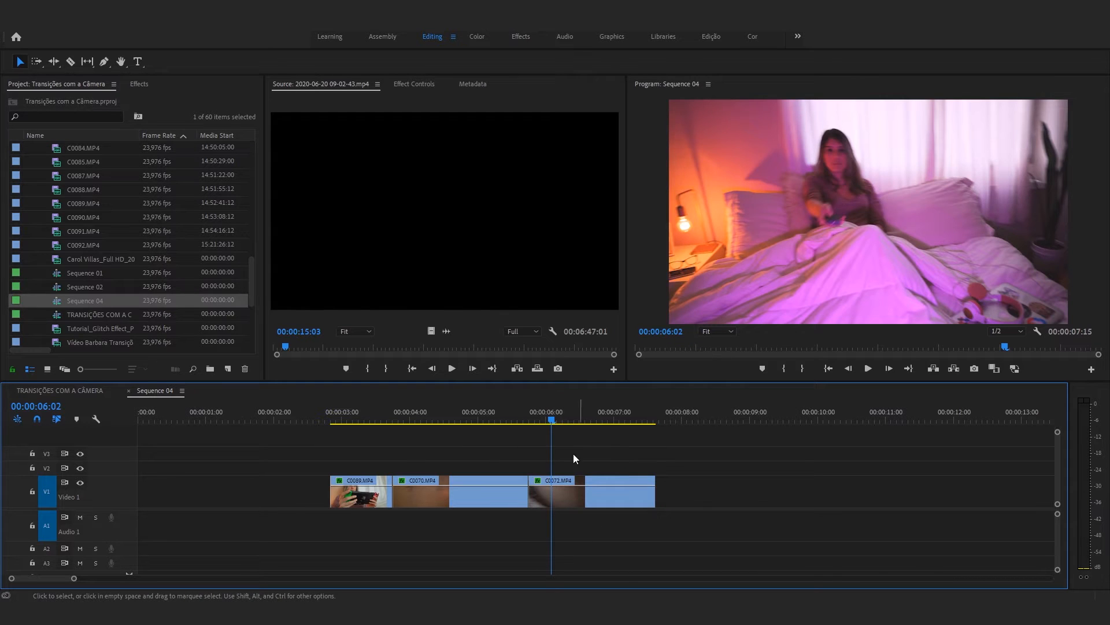
Play the trimmed sequence from the start of C0089 to check both camera-movement transitions
left_click(330, 419)
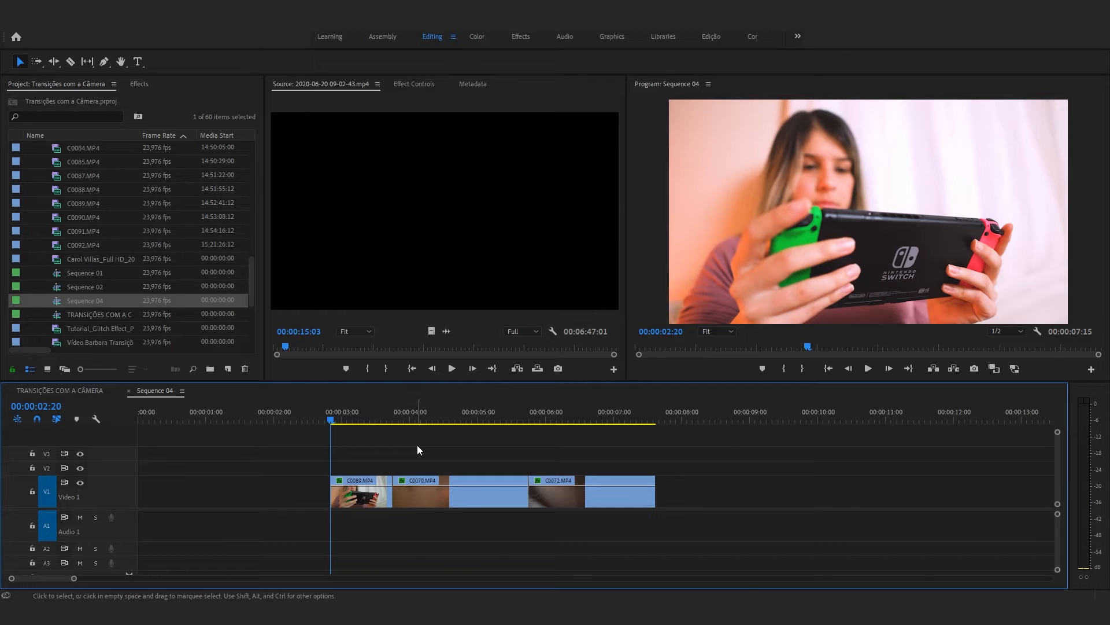
key("space")
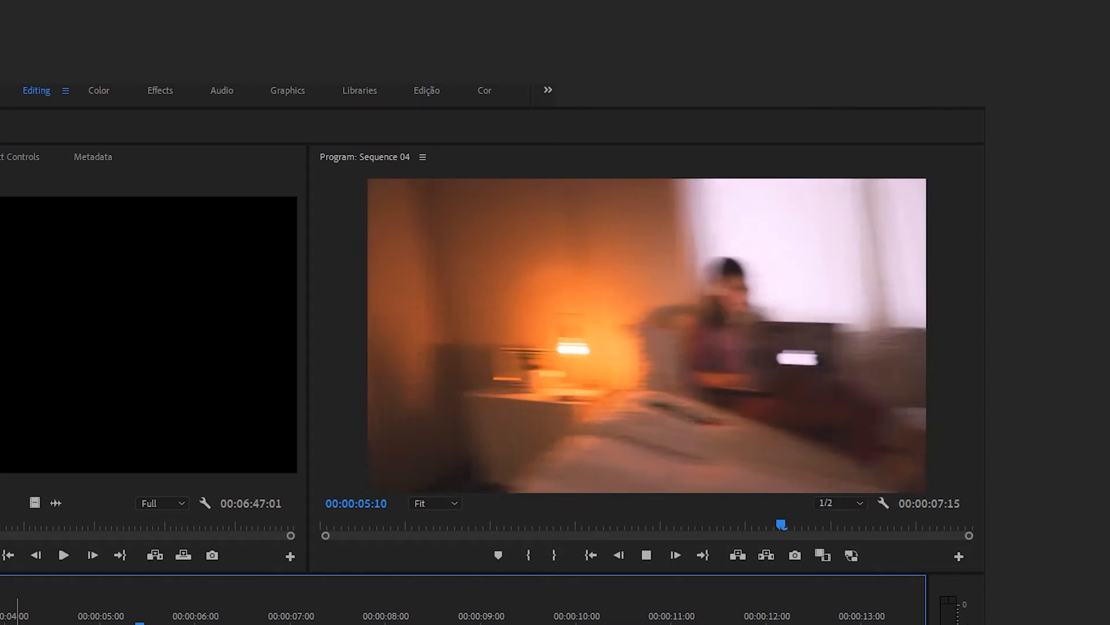
key("space")
left_click(1, 616)
key("space")
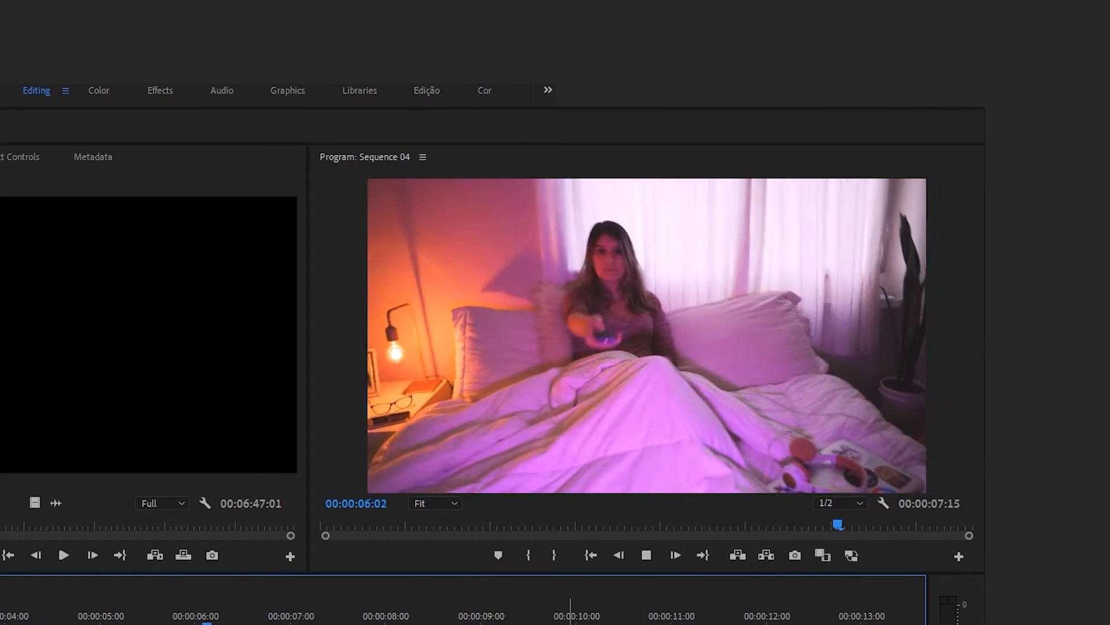
Replay and scrub across the cut between C0089 and C0070 to examine how the two movements match
left_click_drag(580, 417, 420, 427)
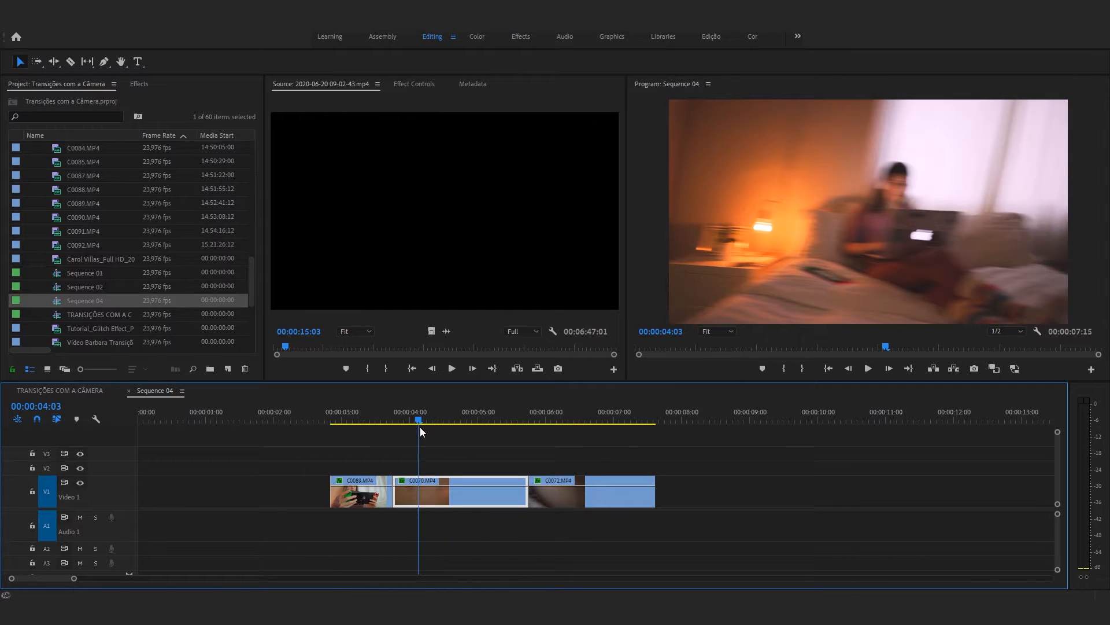
key("Up")
key("space")
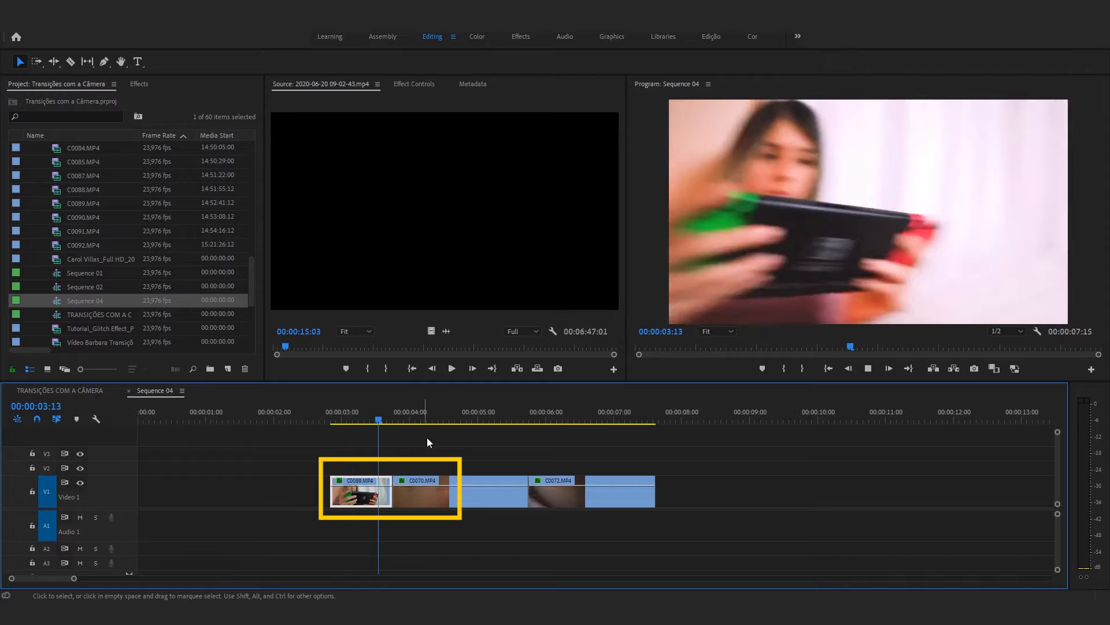
key("space")
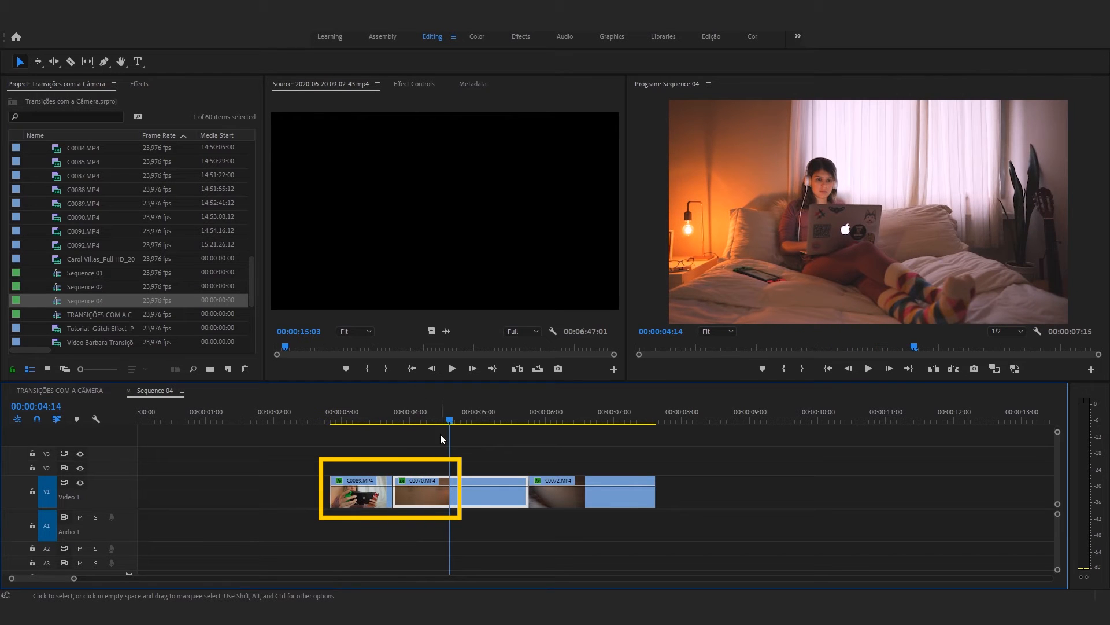
left_click(373, 420)
left_click_drag(374, 420, 441, 422)
left_click(507, 453)
left_click_drag(364, 419, 372, 419)
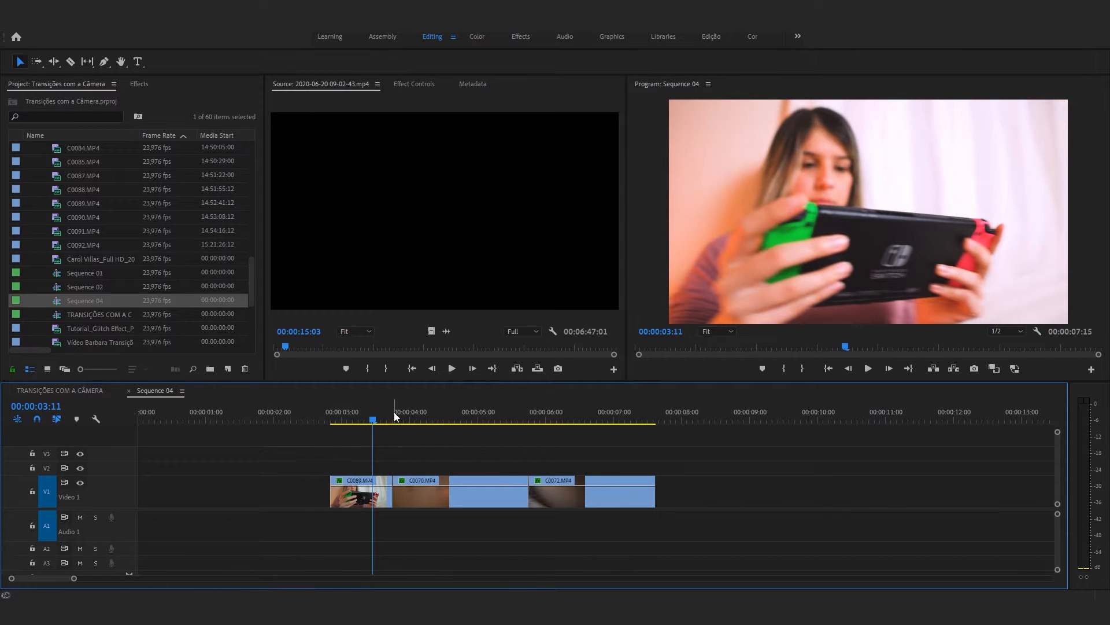
key("space")
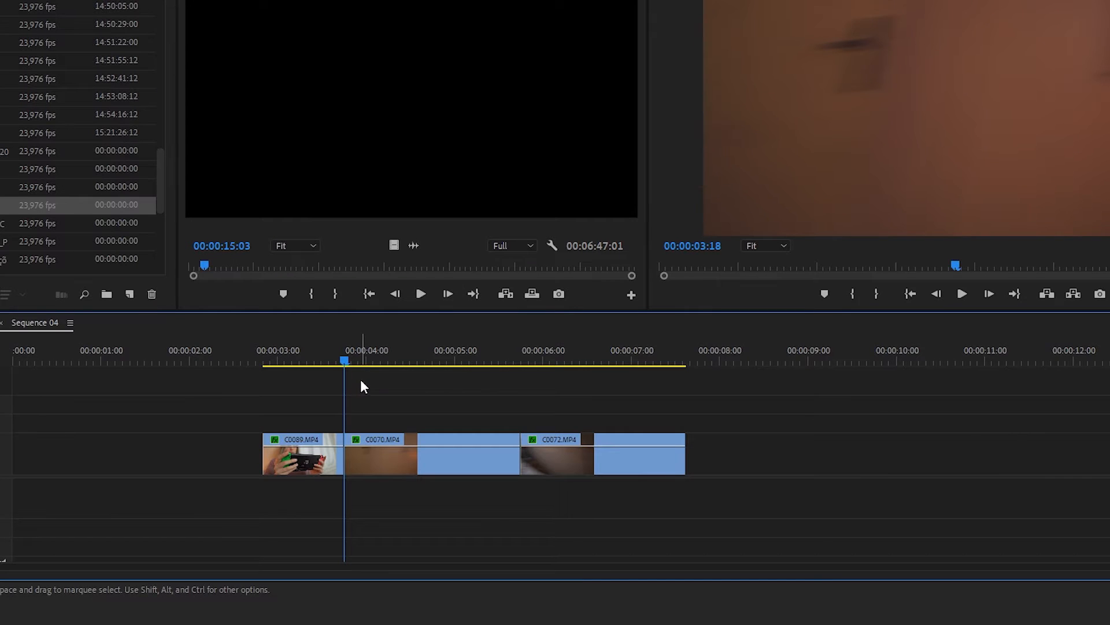
Apply the default Cross Dissolve transition at the 00:00:03:18 cut between C0089 and C0070
left_click(384, 421)
left_click_drag(333, 362, 343, 363)
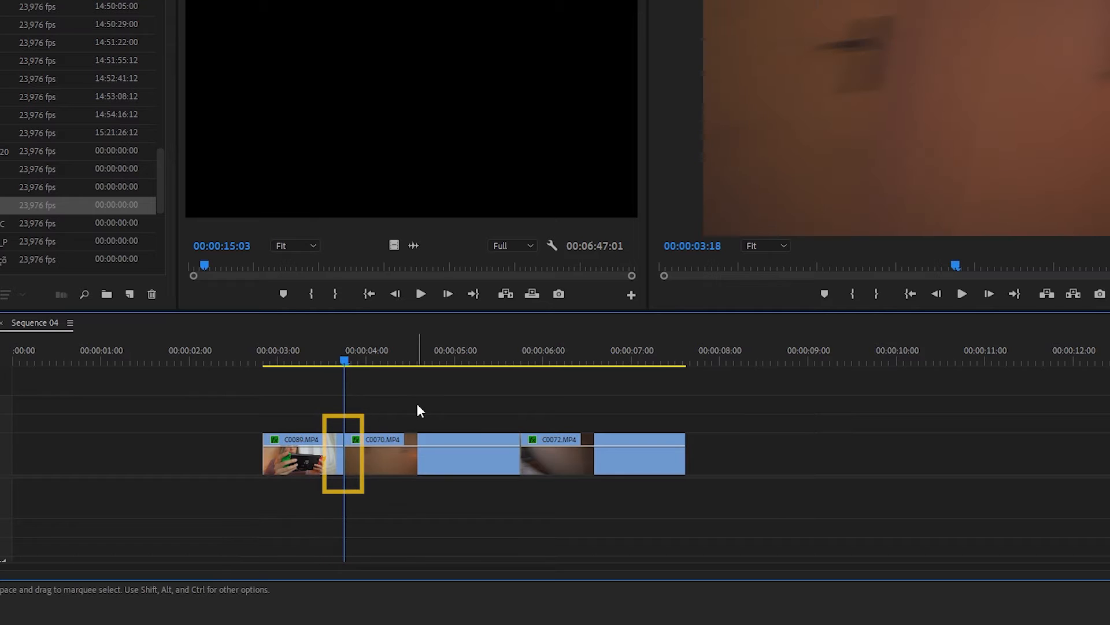
key("ctrl+d")
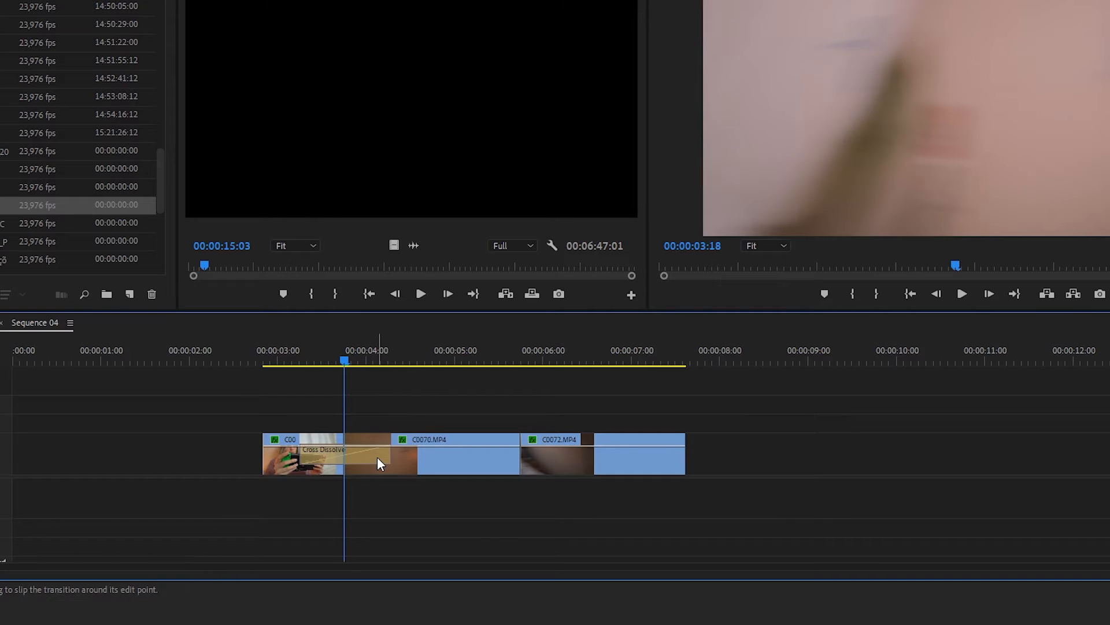
Delete the Cross Dissolve between C0089 and C0070 and reapply Cross Dissolve at the same cut from an effects search for "cROSS"
left_click(377, 456)
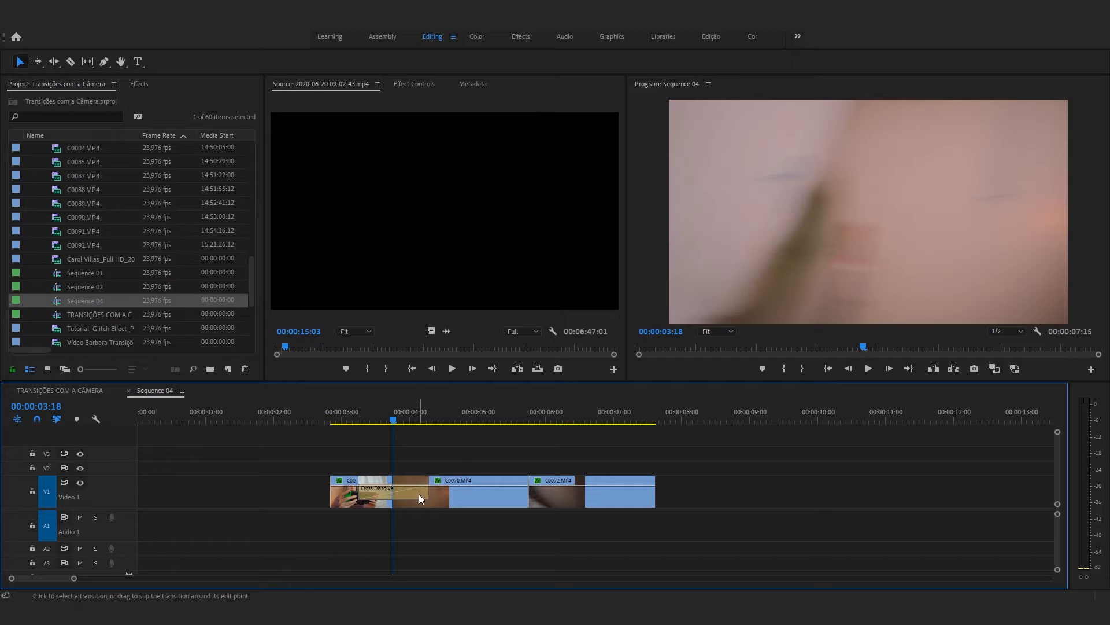
key("Delete")
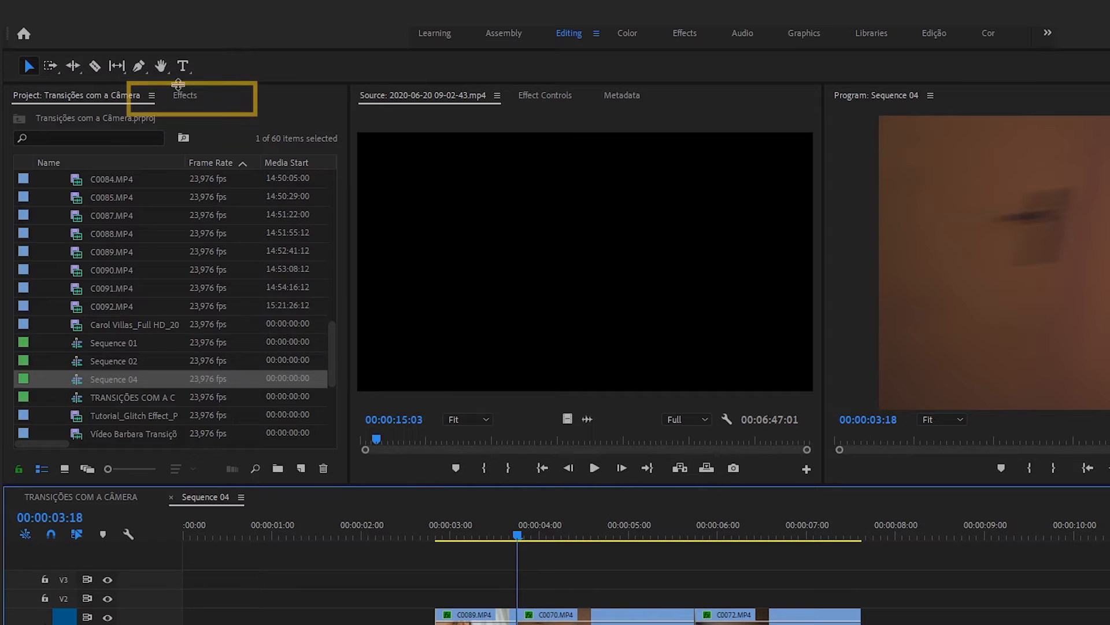
left_click(140, 84)
left_click(104, 115)
type("cROSS")
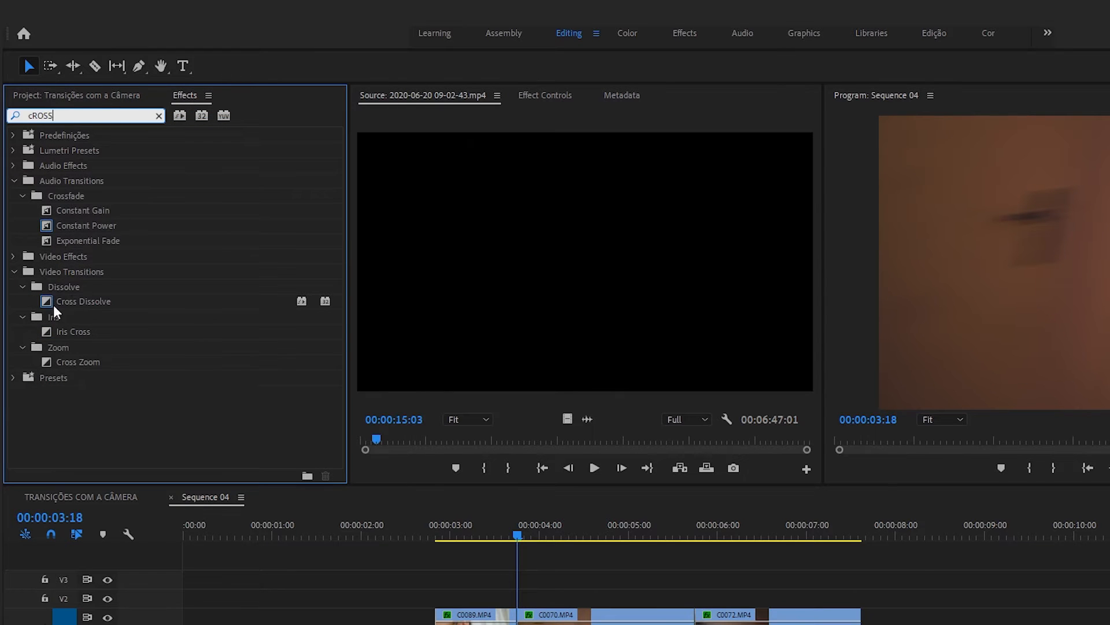
left_click_drag(53, 304, 522, 623)
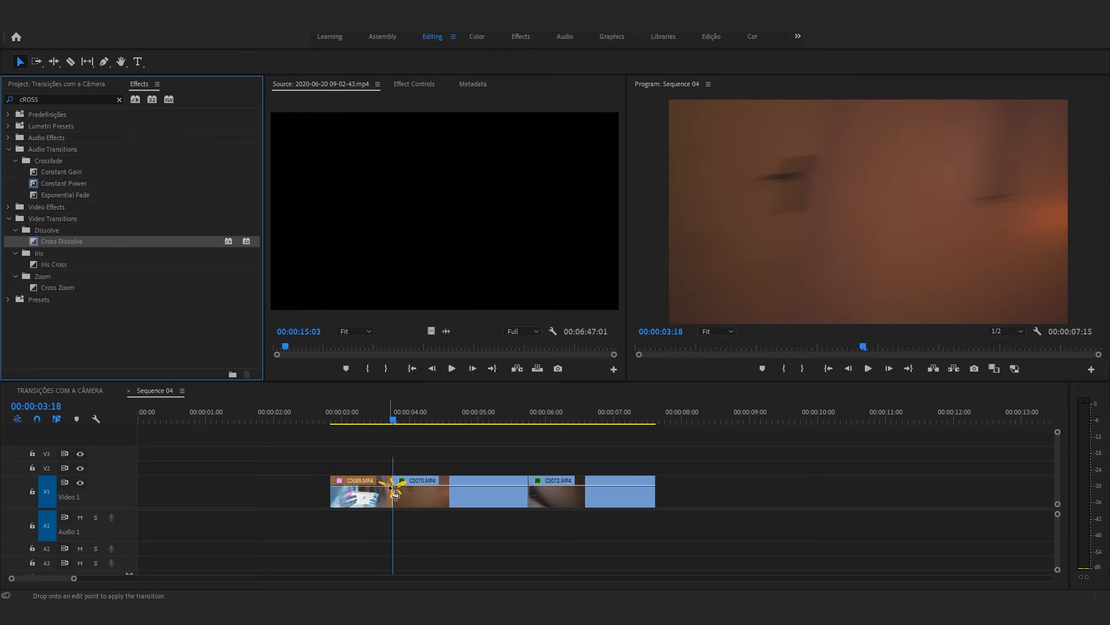
left_click_drag(395, 494, 391, 486)
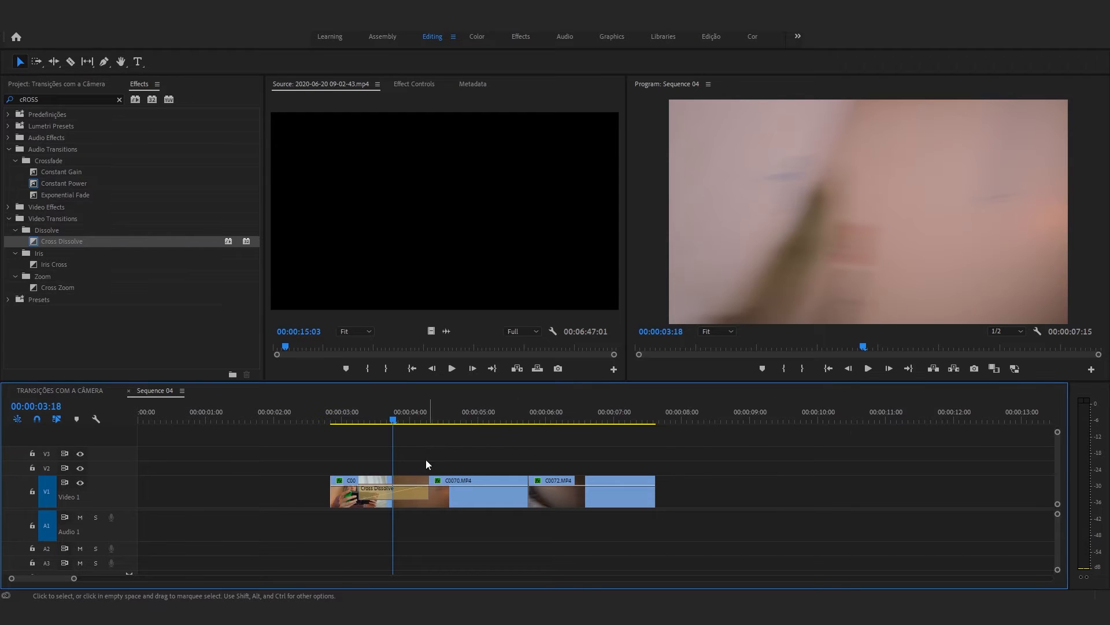
Play the sequence from the start of C0089 to check the Cross Dissolve into C0070
key("Up")
mouse_move(363, 410)
left_mouse_down()
mouse_move(376, 414)
mouse_move(361, 415)
left_mouse_up()
key("Up")
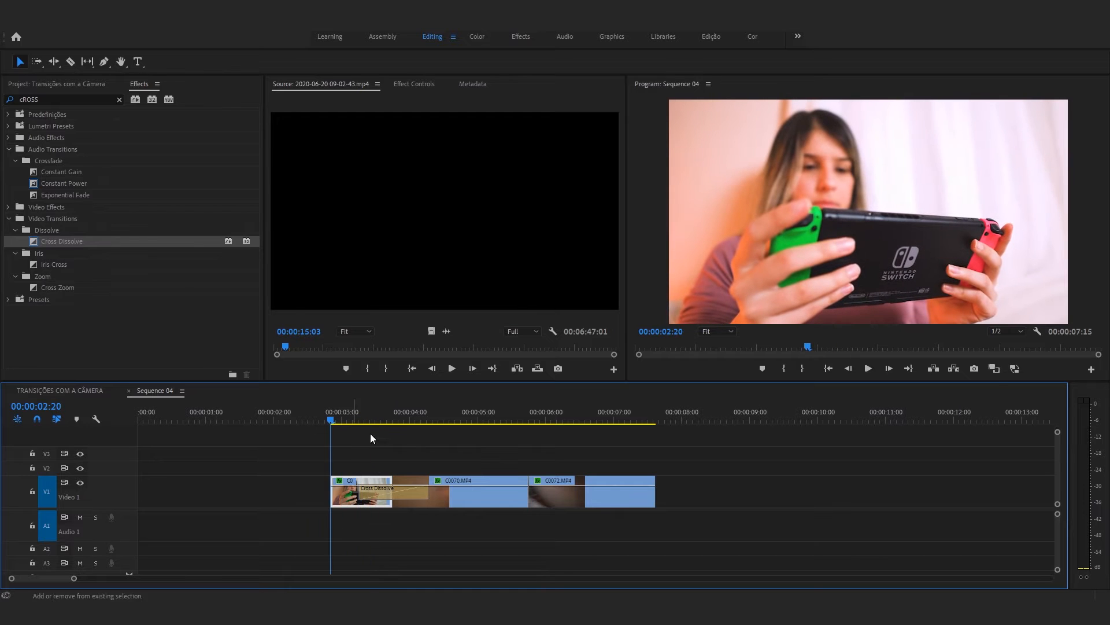
key("space")
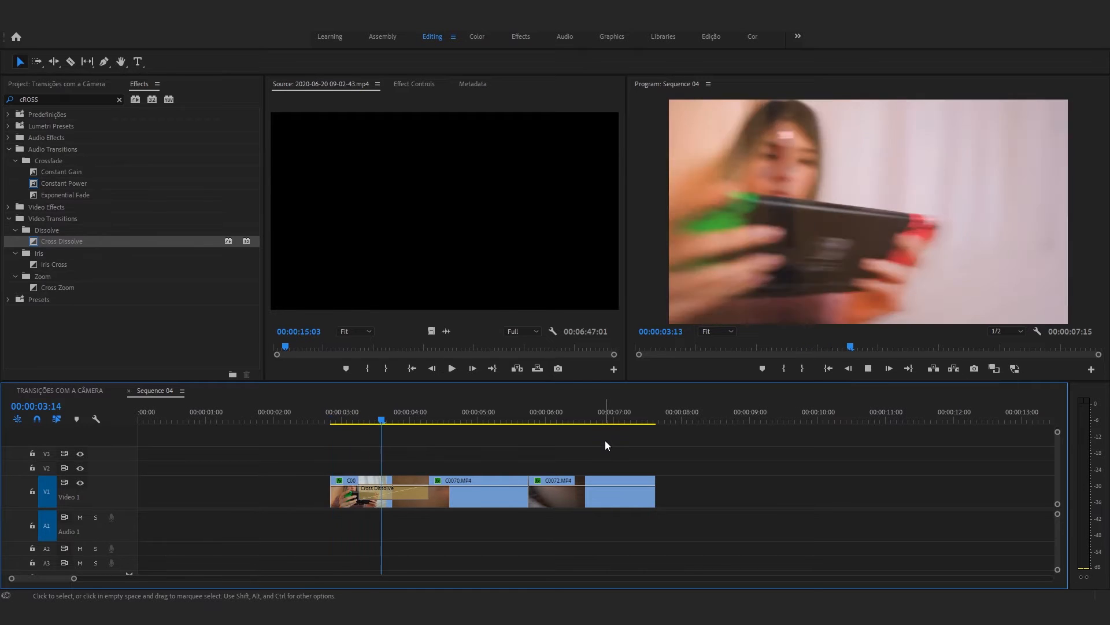
Move frame by frame through the start of the Cross Dissolve on C0089 to examine how early the two images overlap
key("Left")
key("Left")
key("Left")
key("Left")
key("Left")
key("Left")
key("Left")
key("Left")
key("Left")
key("Left")
key("Left")
key("Left")
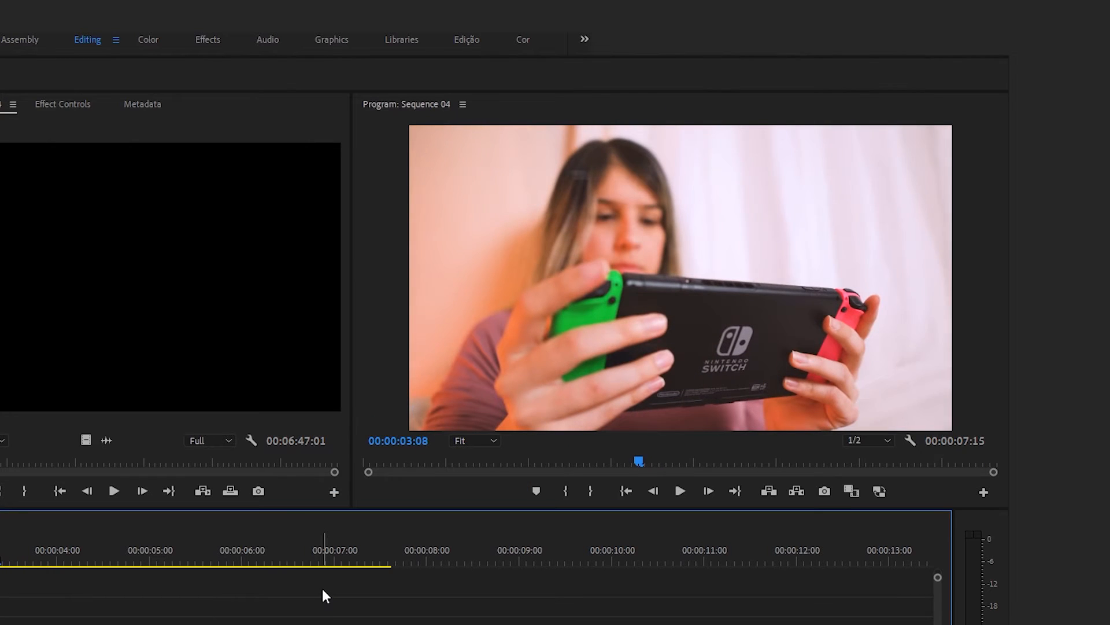
key("Right")
key("Right")
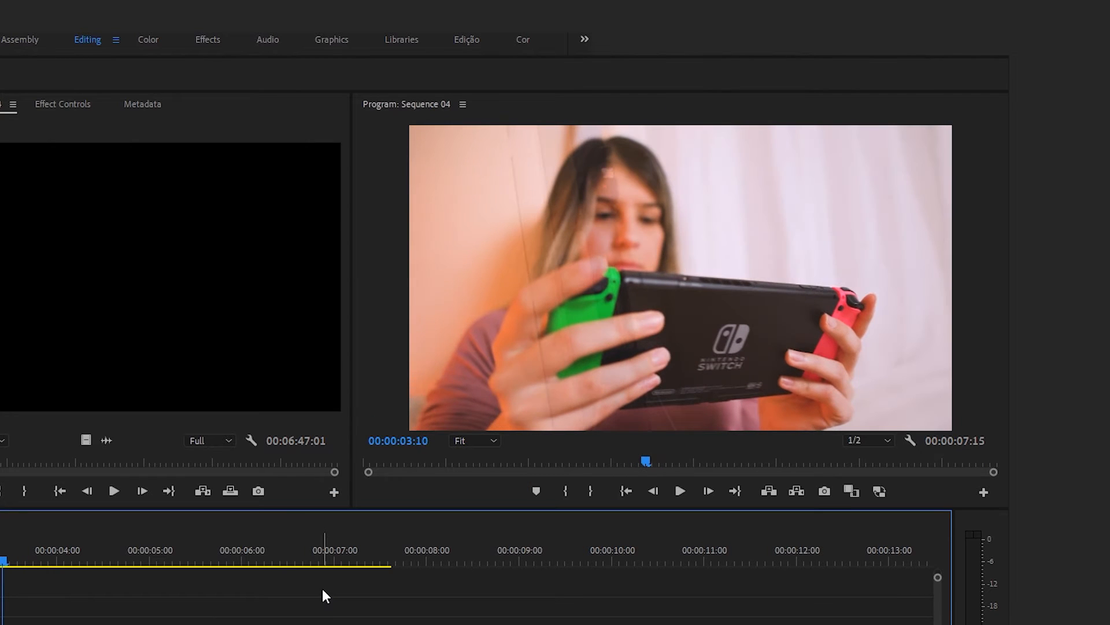
key("Right")
key("Right")
key("Right")
key("Left")
key("Left")
key("Left")
key("Left")
key("Right")
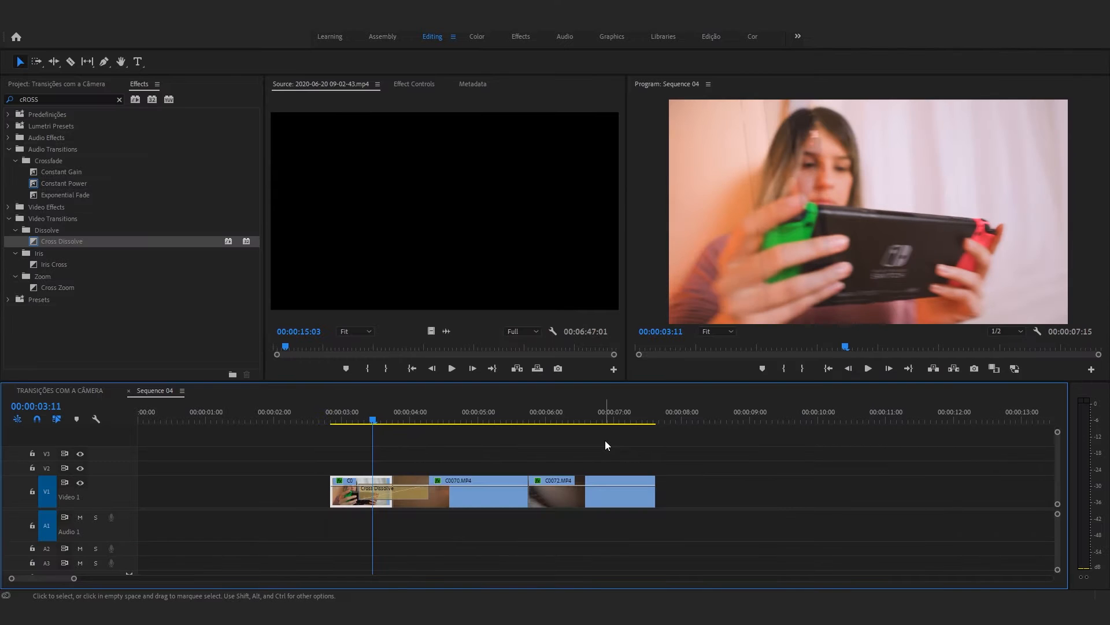
key("Left")
key("Left")
key("Left")
key("Left")
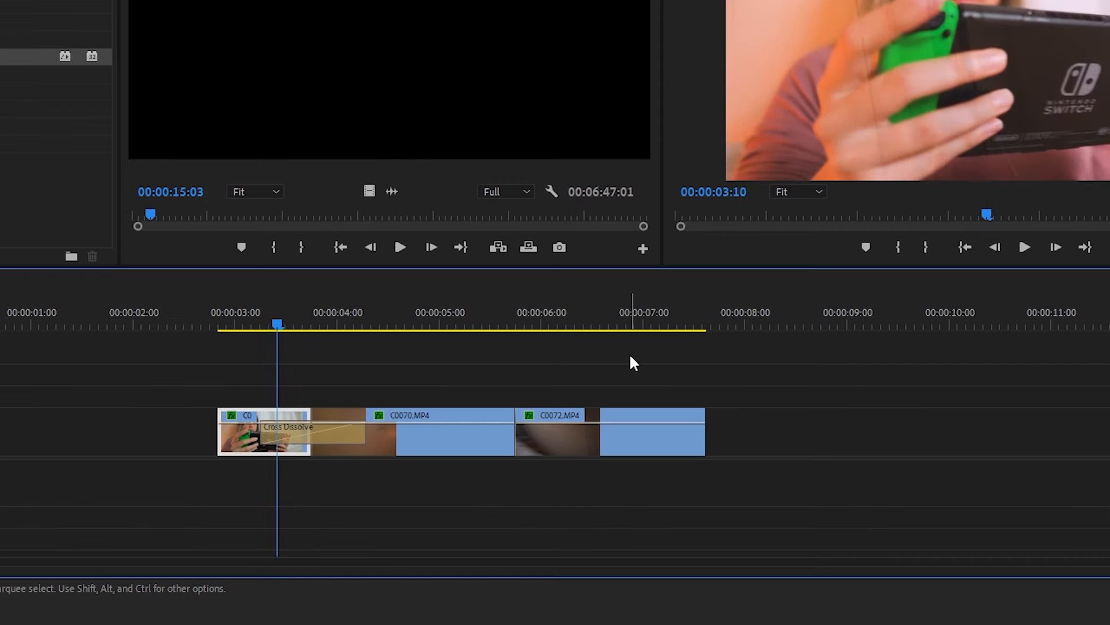
Shorten the Cross Dissolve between C0089 and C0070 to only a few frames centred on the cut
key("Left")
key("Left")
key("Left")
key("Left")
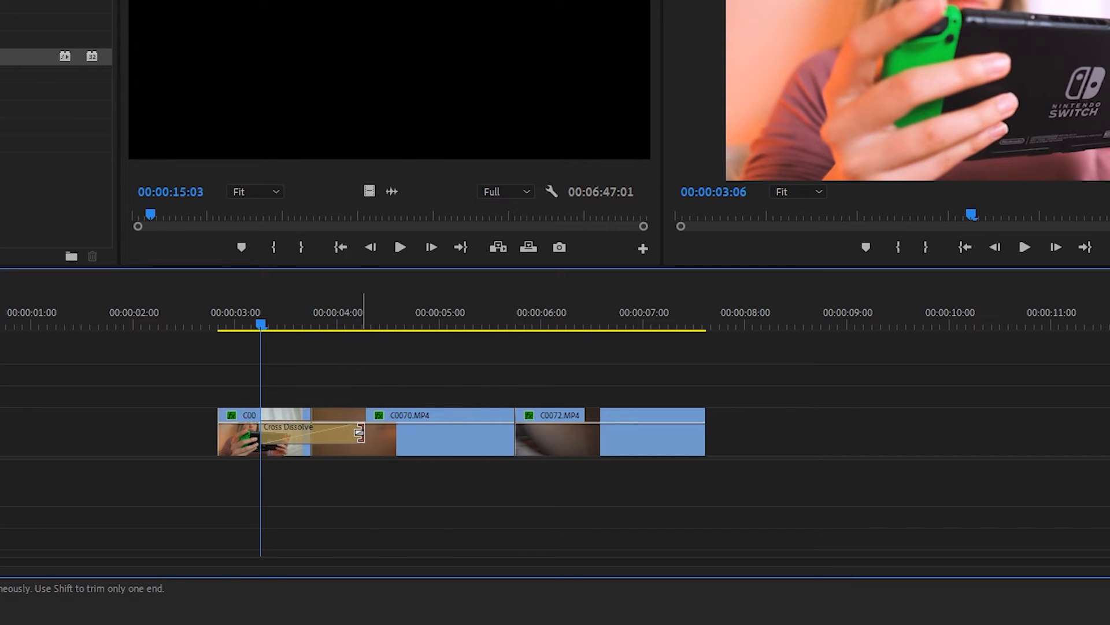
left_click_drag(360, 432, 316, 437)
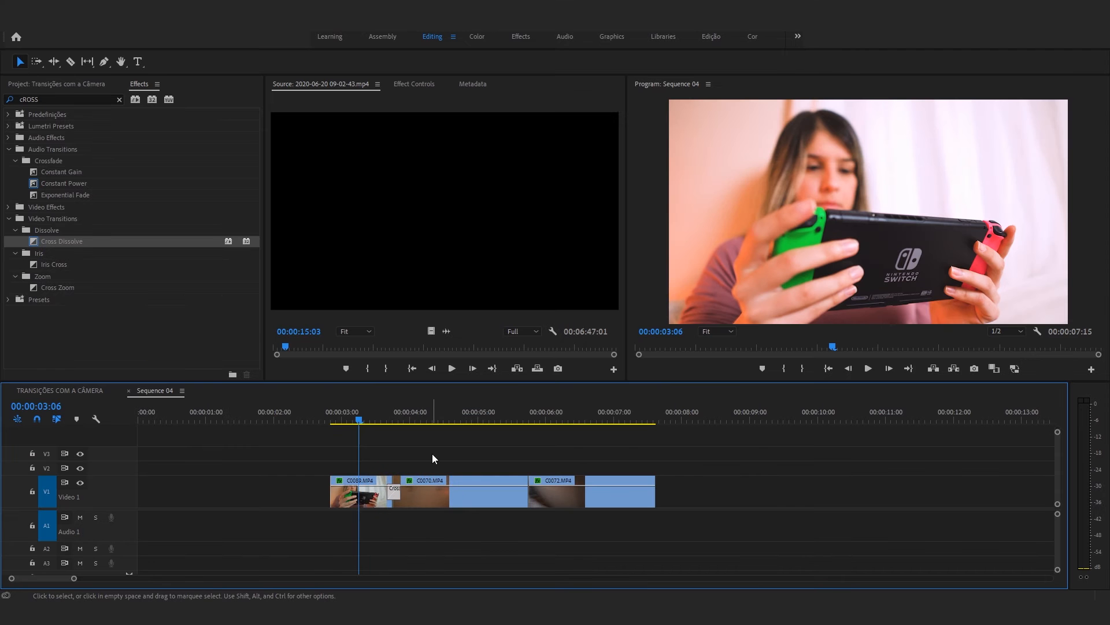
Replay the shortened dissolve between C0089 and C0070 to check how the movement blends
left_click(332, 416)
left_click(396, 422)
key("Up")
key("Right")
key("Right")
key("Right")
left_click(424, 440)
key("space")
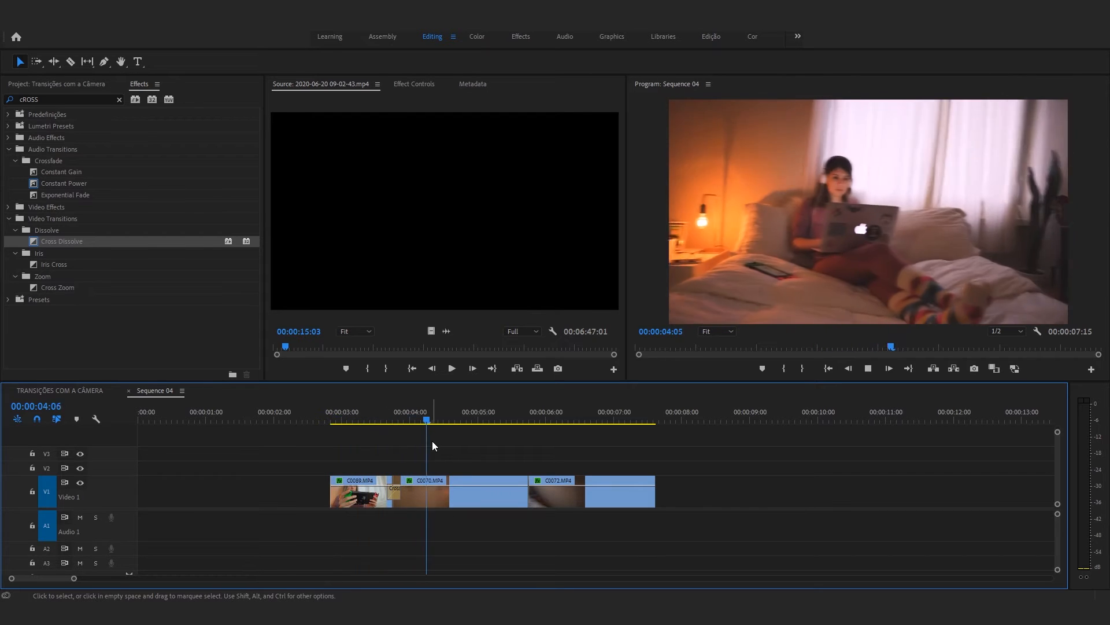
key("space")
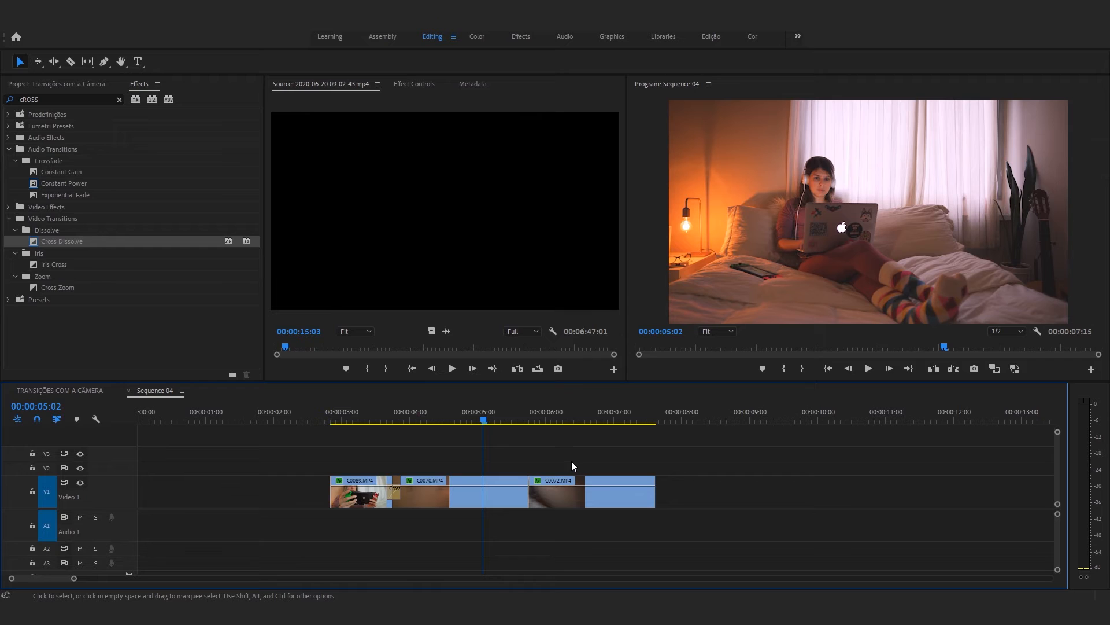
Apply the default Cross Dissolve at the 00:00:05:18 cut between C0070 and C0072 and set its duration to 00:00:00:04
left_click(527, 412)
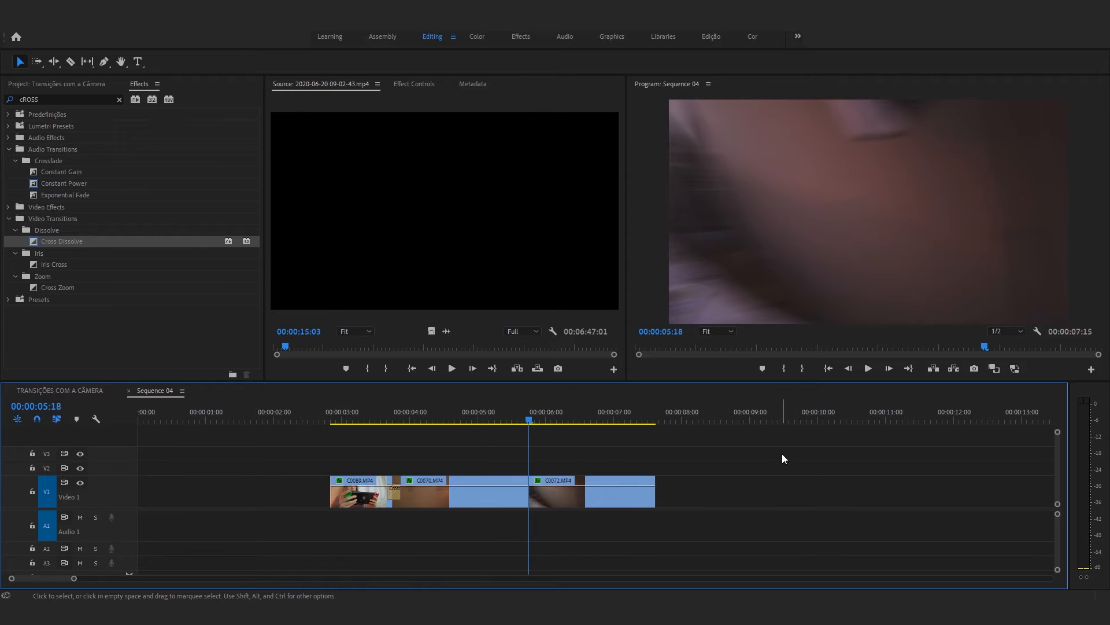
key("ctrl+d")
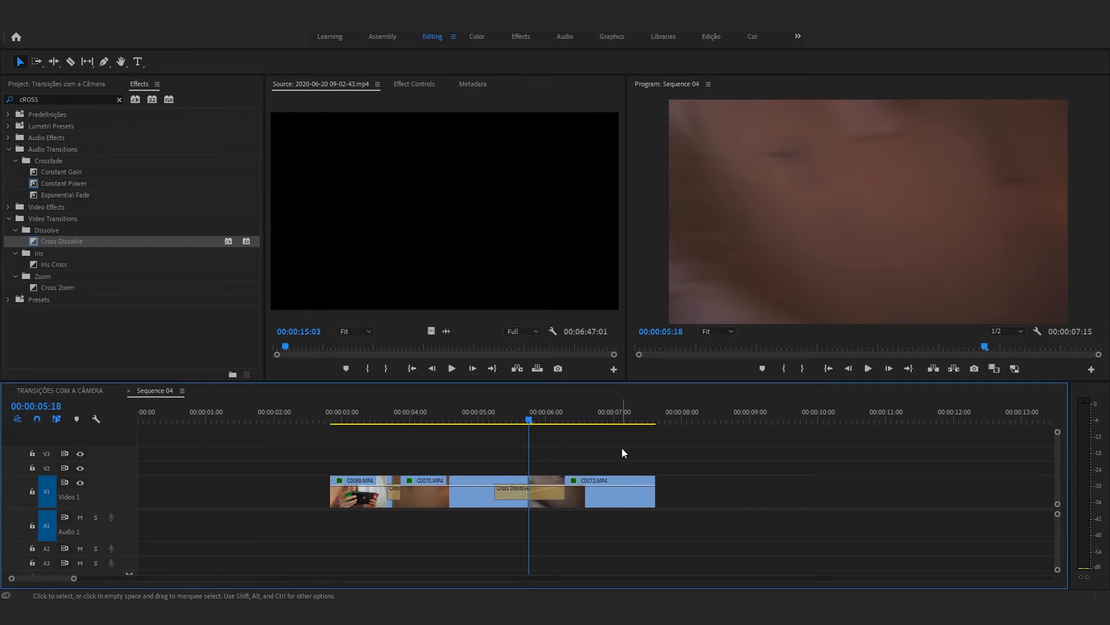
left_click(540, 499)
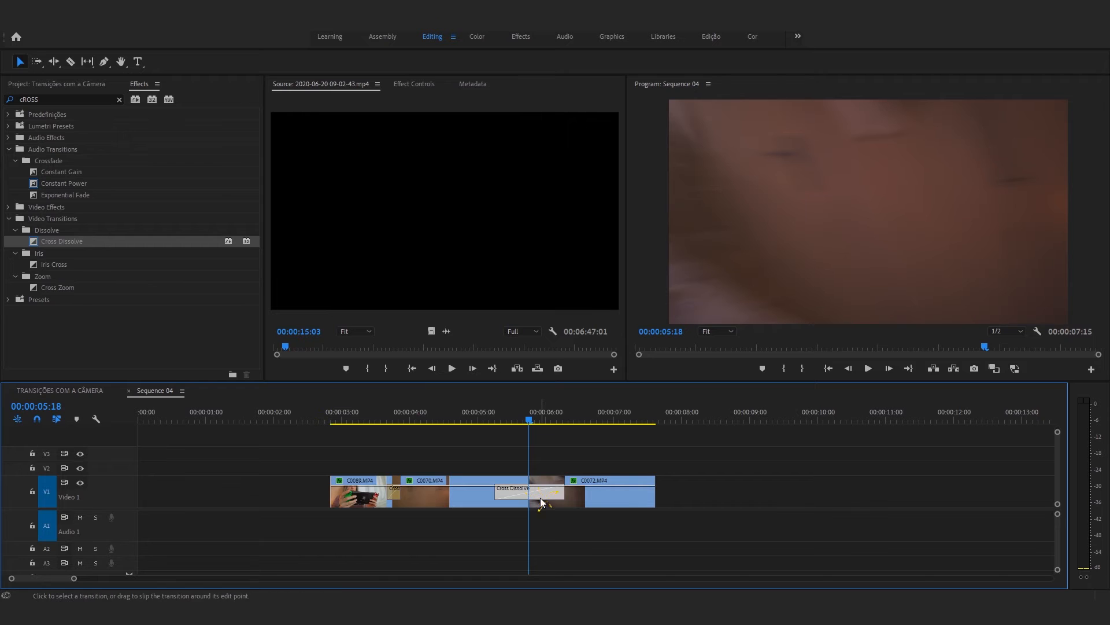
left_click(418, 82)
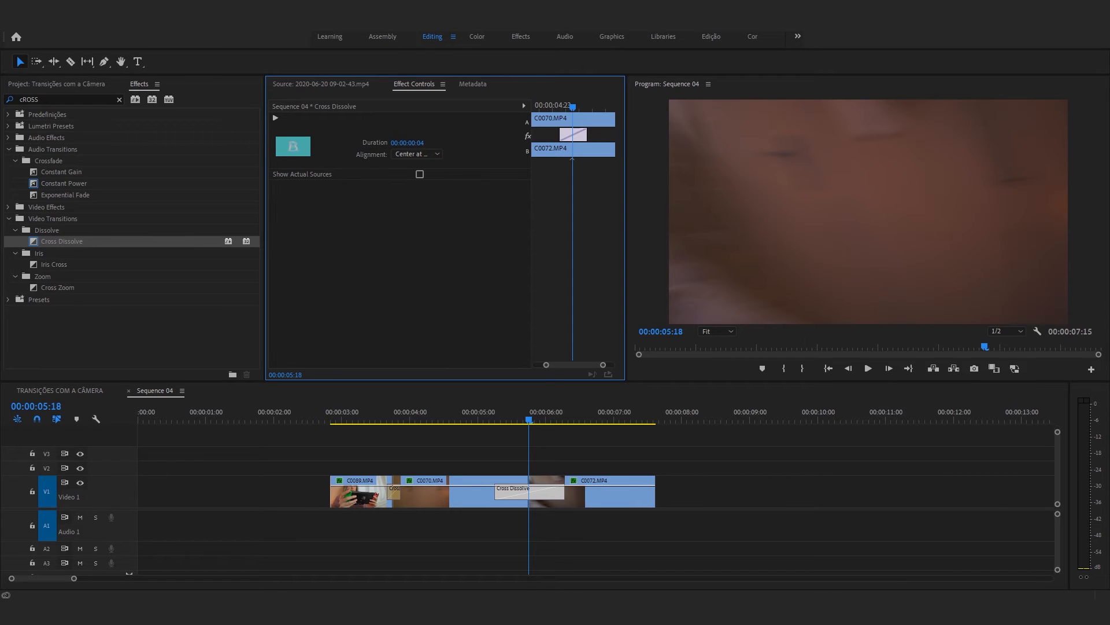
left_click(768, 463)
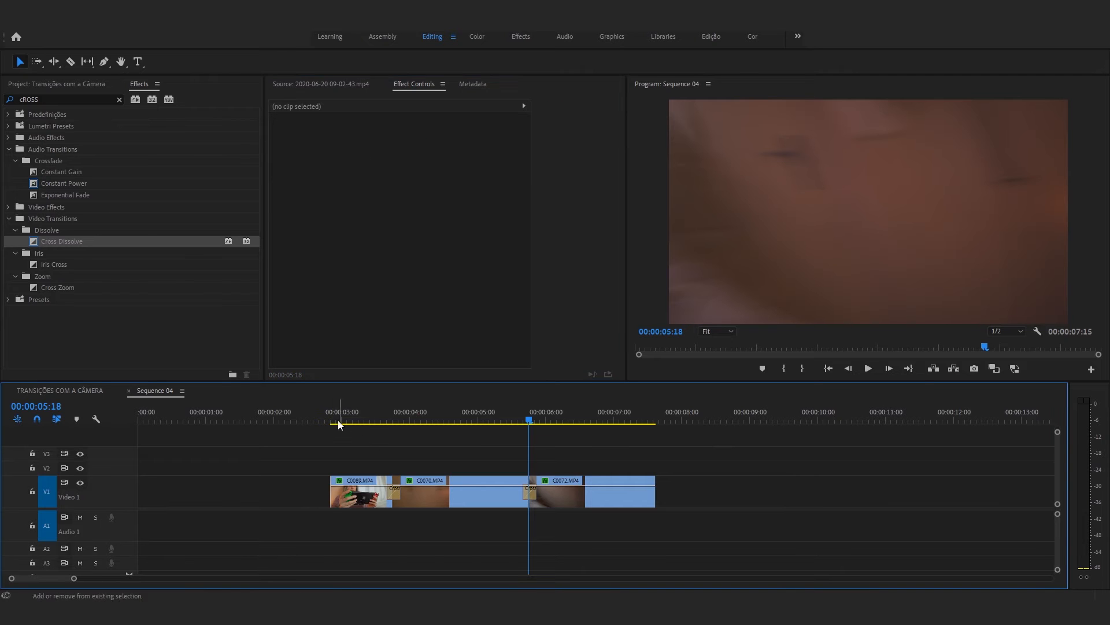
Play the sequence from near the start of C0089 to review both shortened dissolves
left_click(338, 421)
key("space")
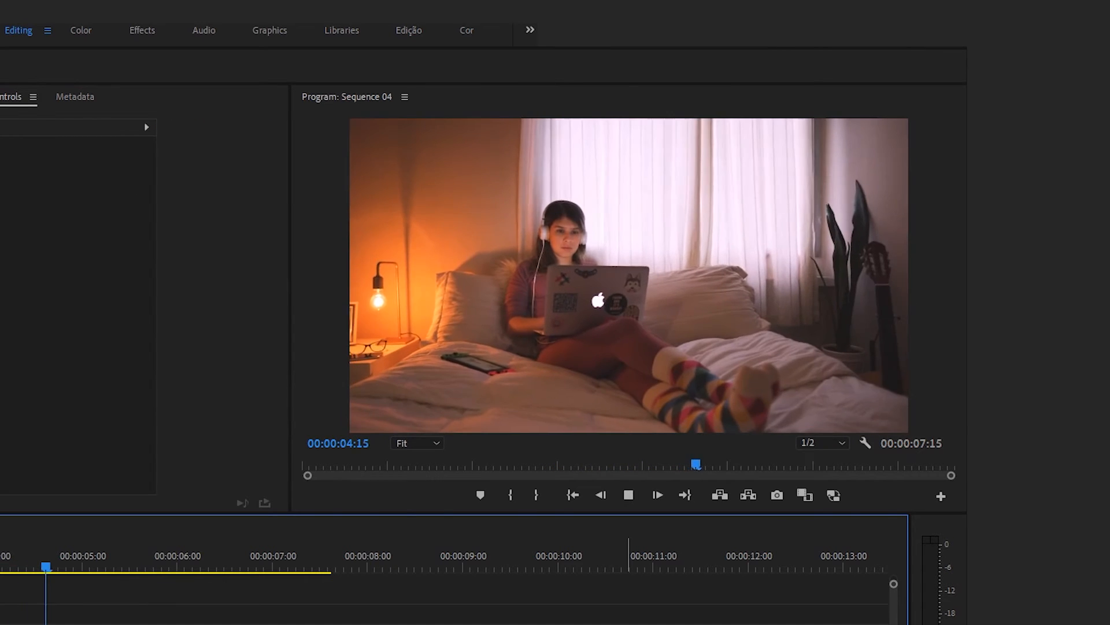